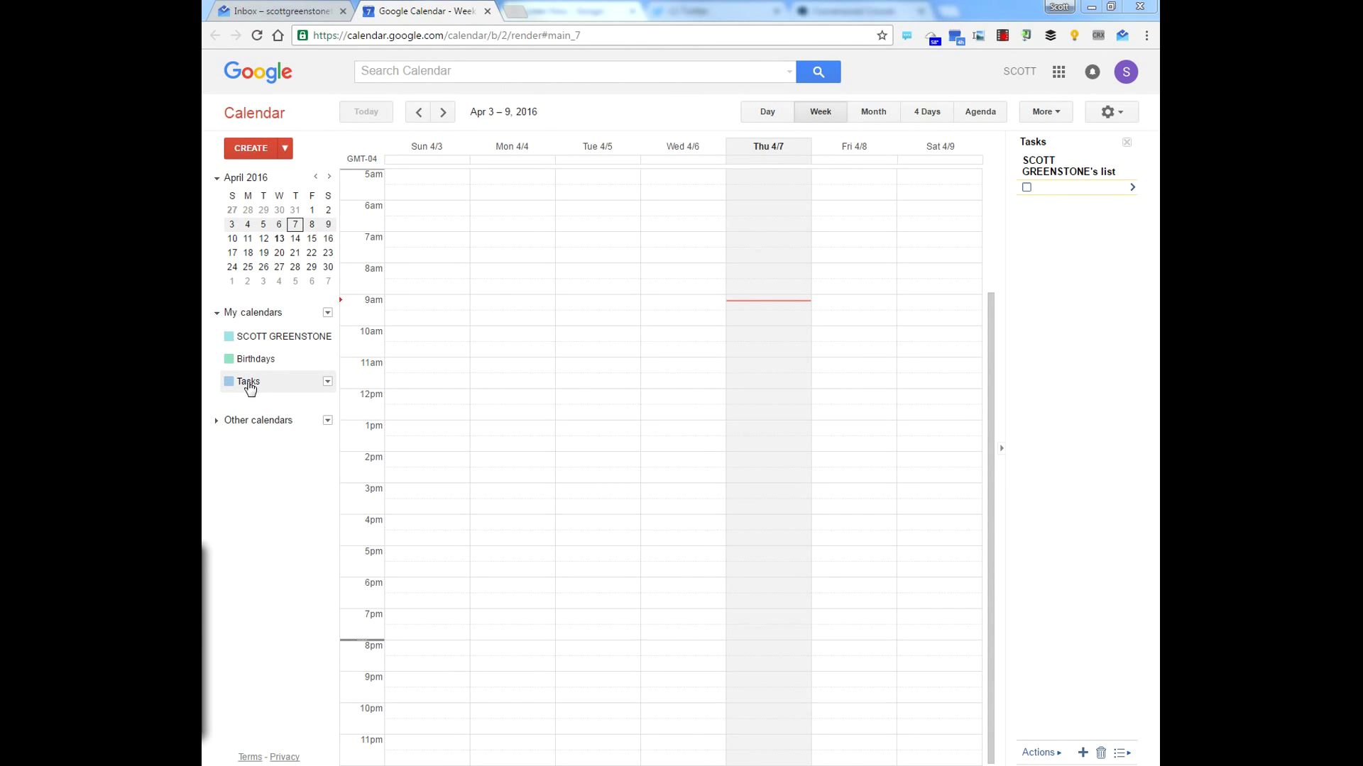
# Switch the Tasks calendar under My calendars to Reminders
pyautogui.click(327, 382)
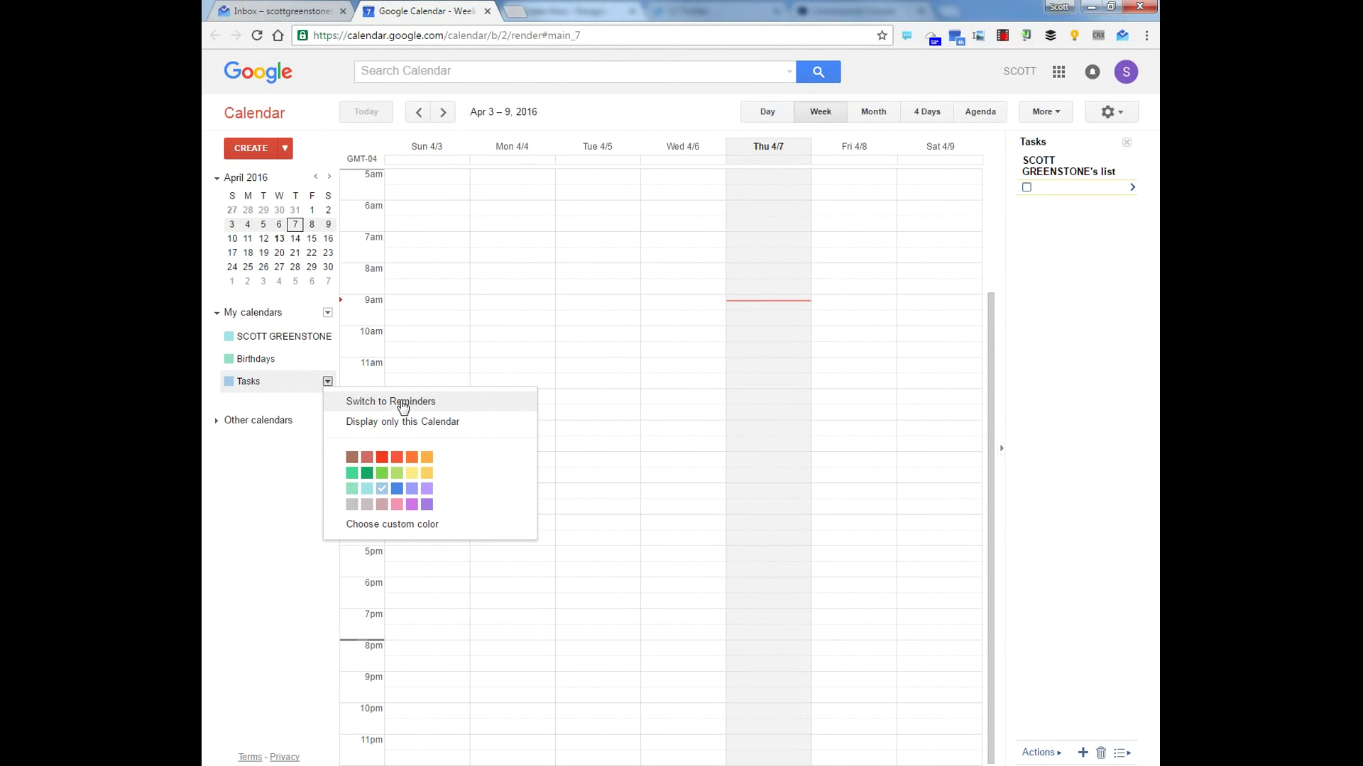
pyautogui.click(402, 403)
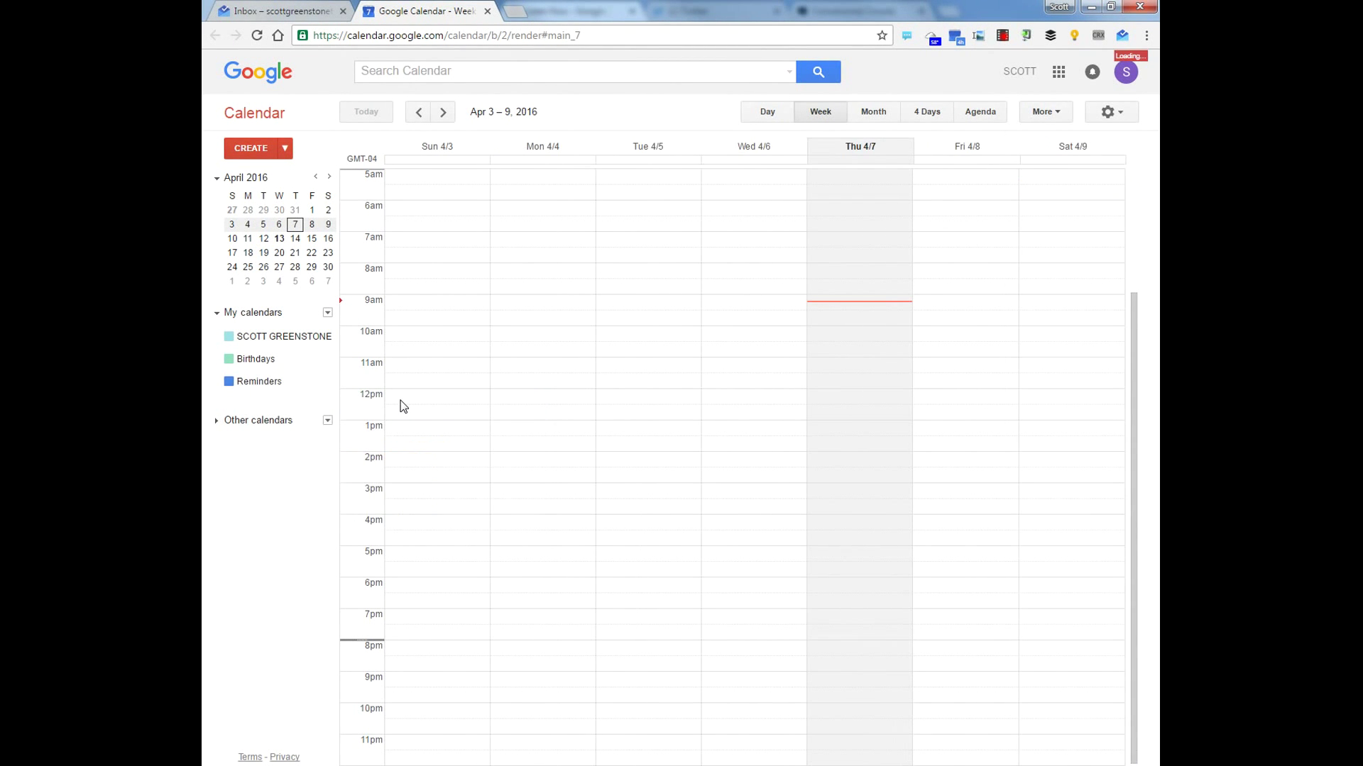
# Start a reminder named 'Test Reminder' dated 4/7 at 10:00am
pyautogui.click(724, 249)
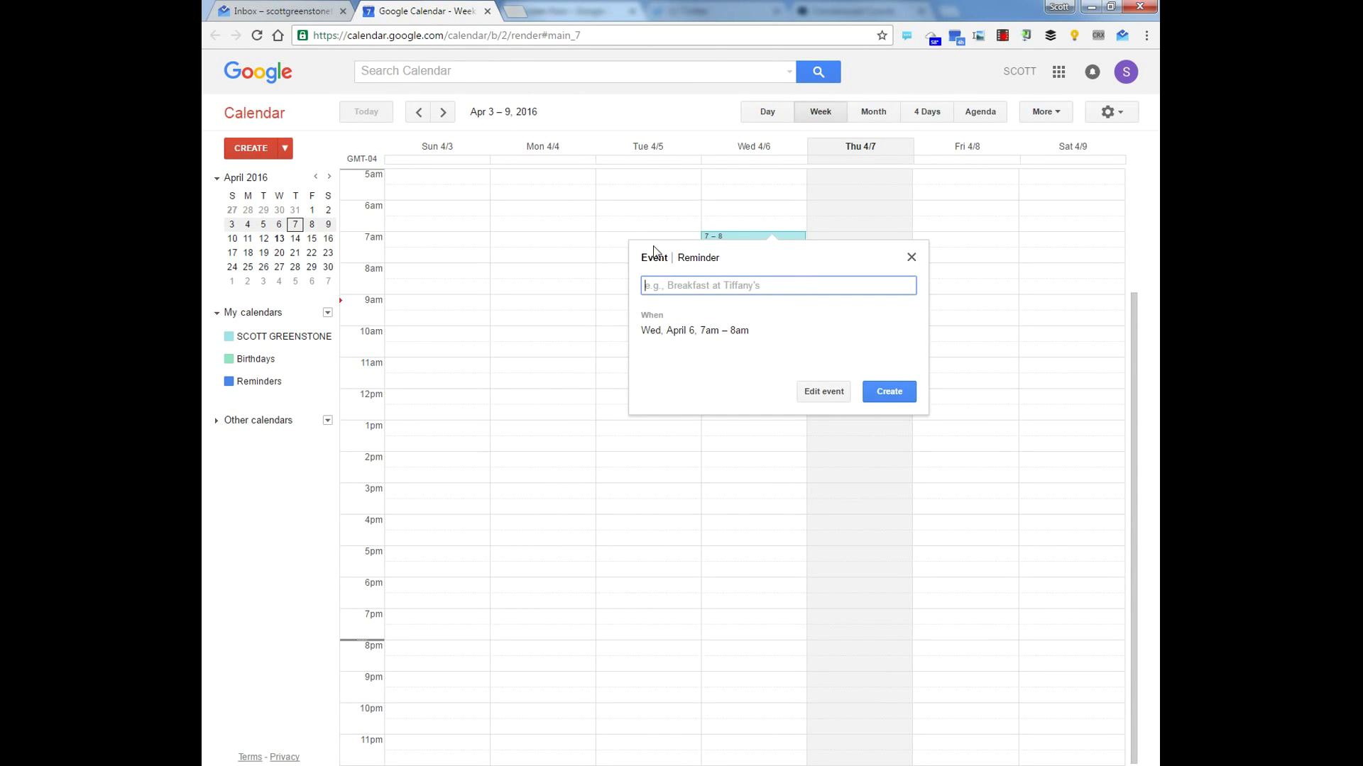
pyautogui.click(693, 260)
pyautogui.write('Test Reminder')
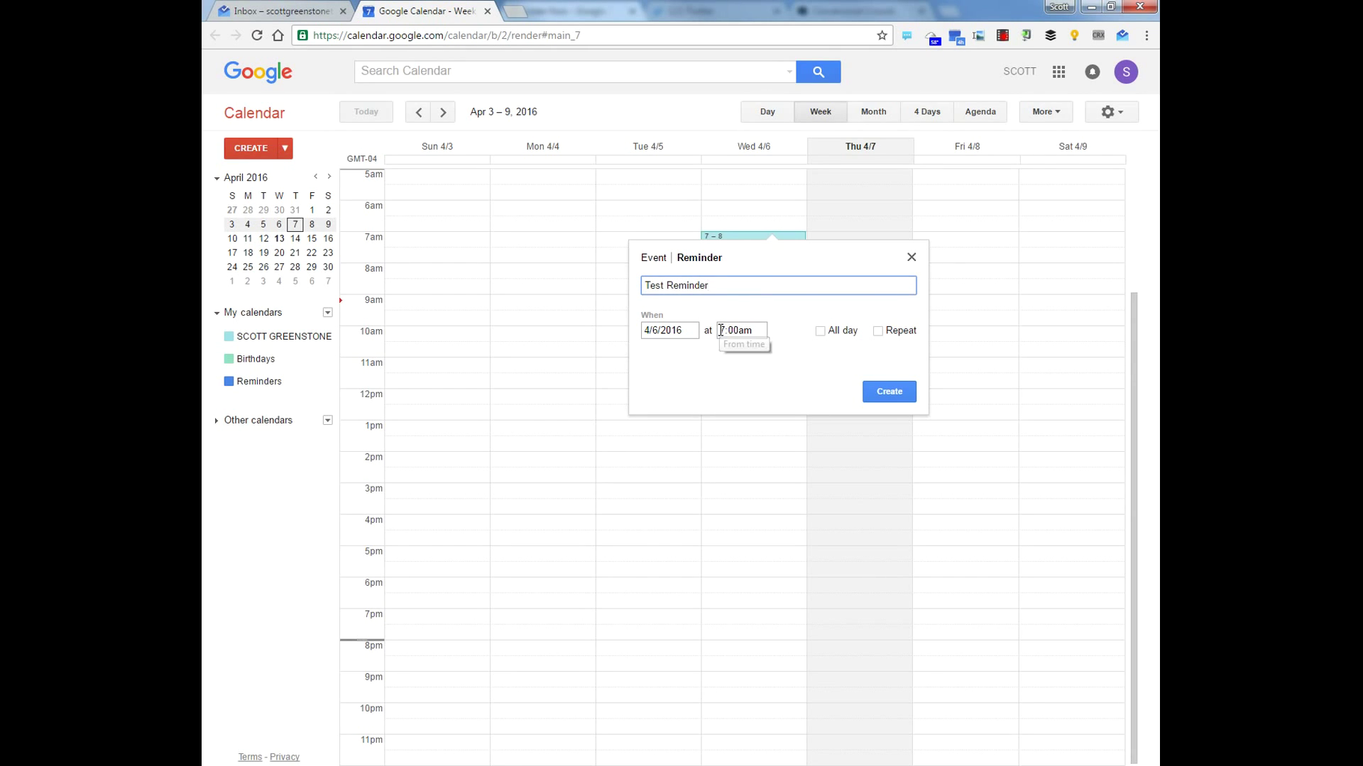
pyautogui.click(658, 330)
pyautogui.moveTo(658, 331); pyautogui.dragTo(643, 331)
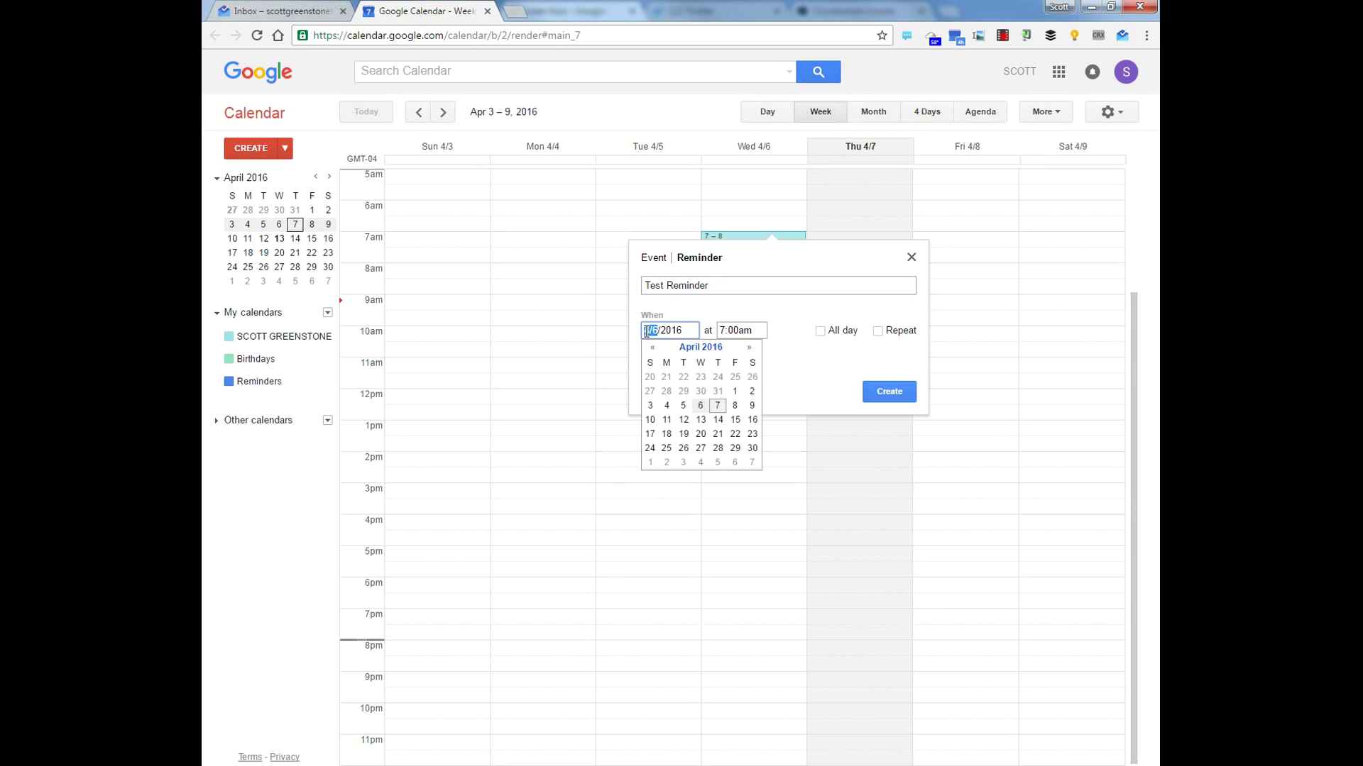
pyautogui.write('4/7')
pyautogui.click(720, 330)
pyautogui.click(721, 330)
pyautogui.write('10:00am')
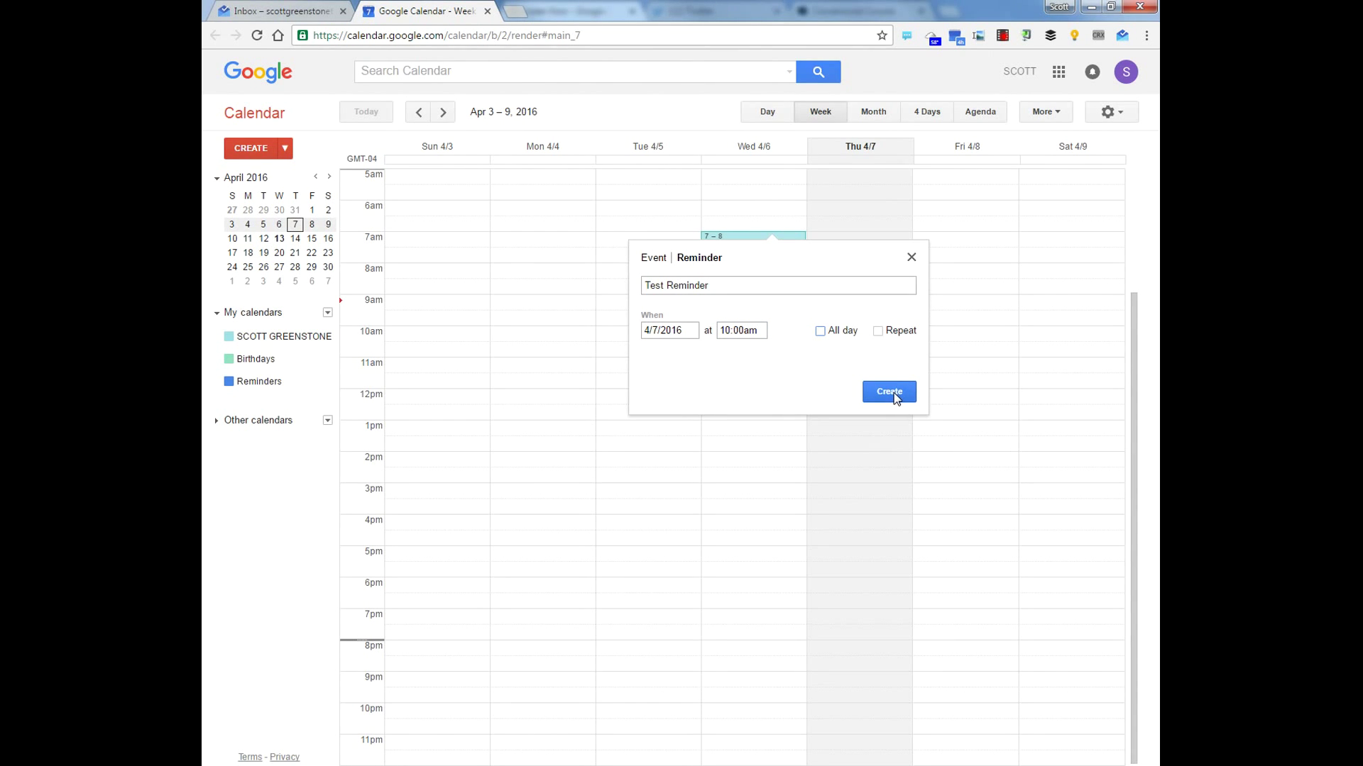
# Make it repeat daily, ending after 3 occurrences, and create it
pyautogui.click(879, 331)
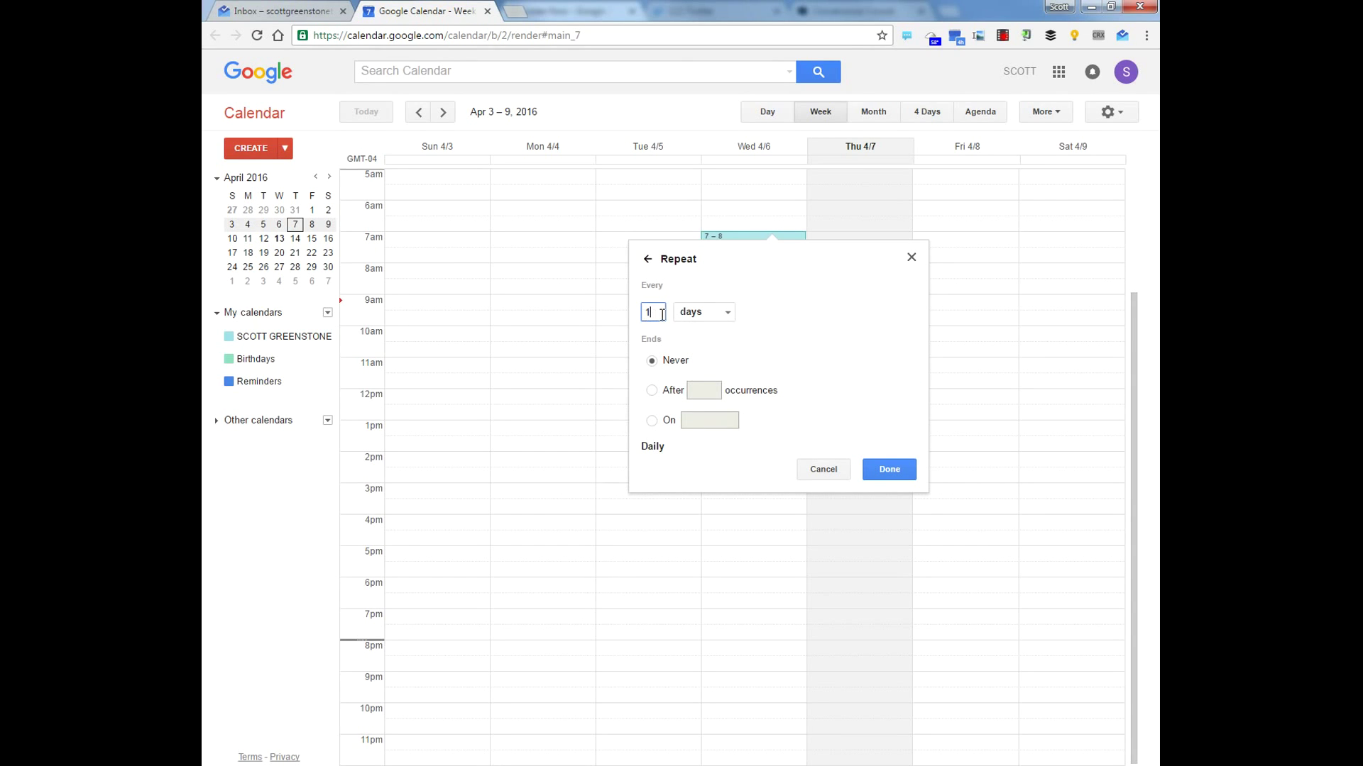
pyautogui.click(651, 390)
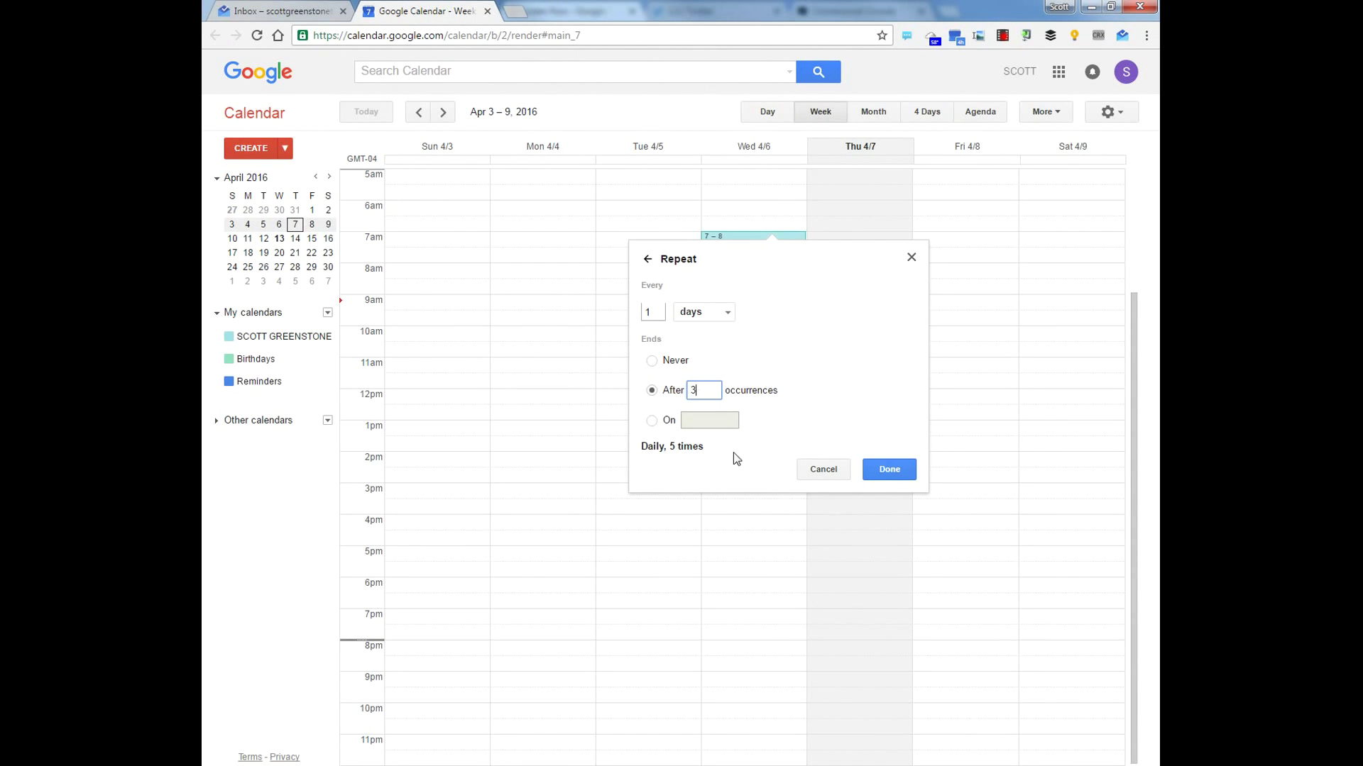
pyautogui.click(887, 475)
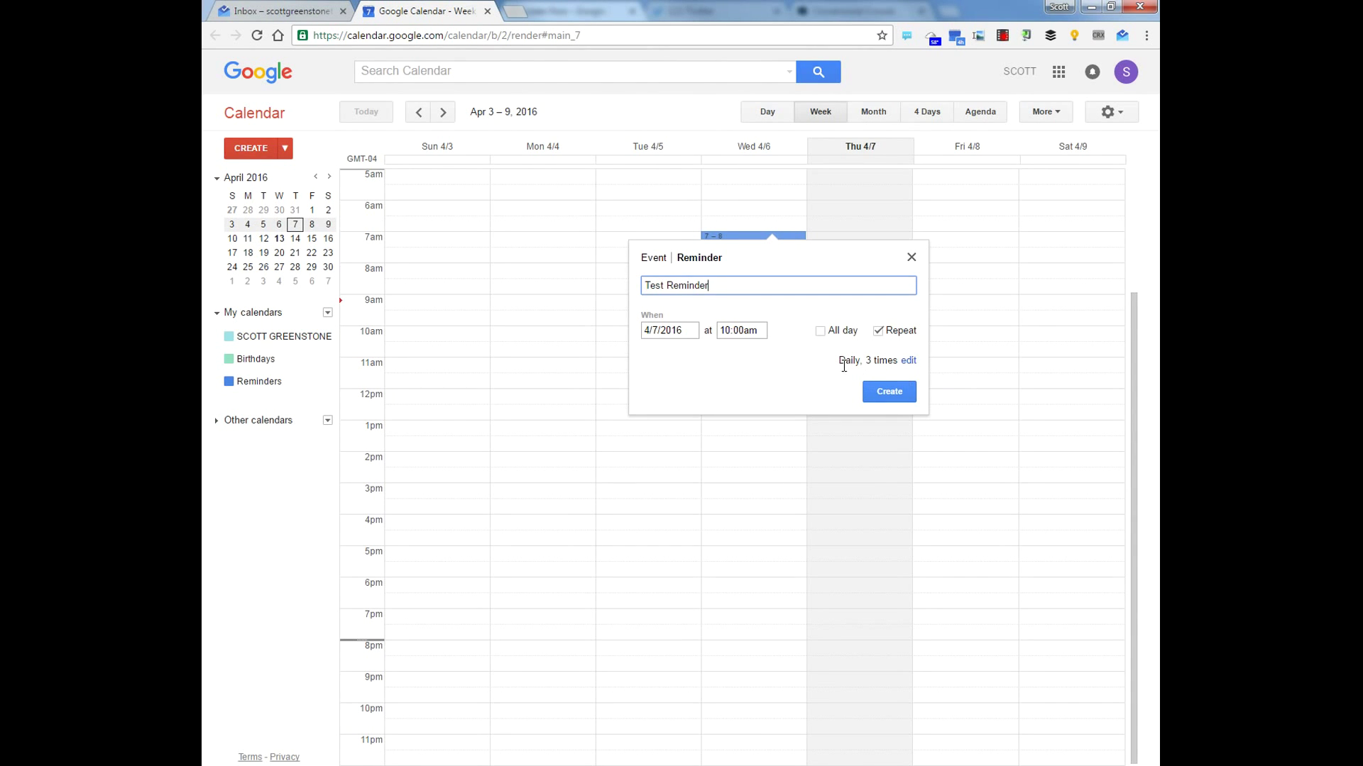
pyautogui.click(896, 394)
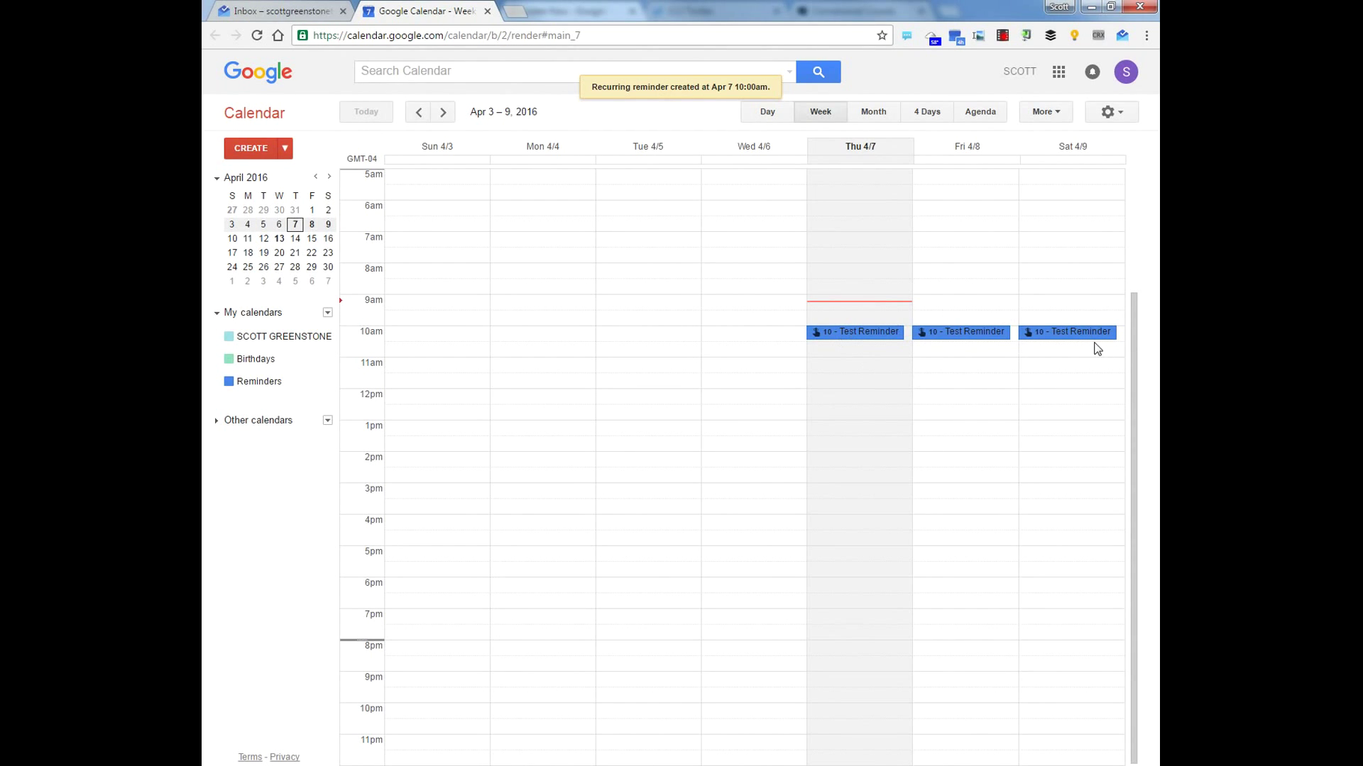
# Create an all-day 'All Day Test' reminder on Thursday, discarding the stray untitled event
pyautogui.doubleClick(877, 295)
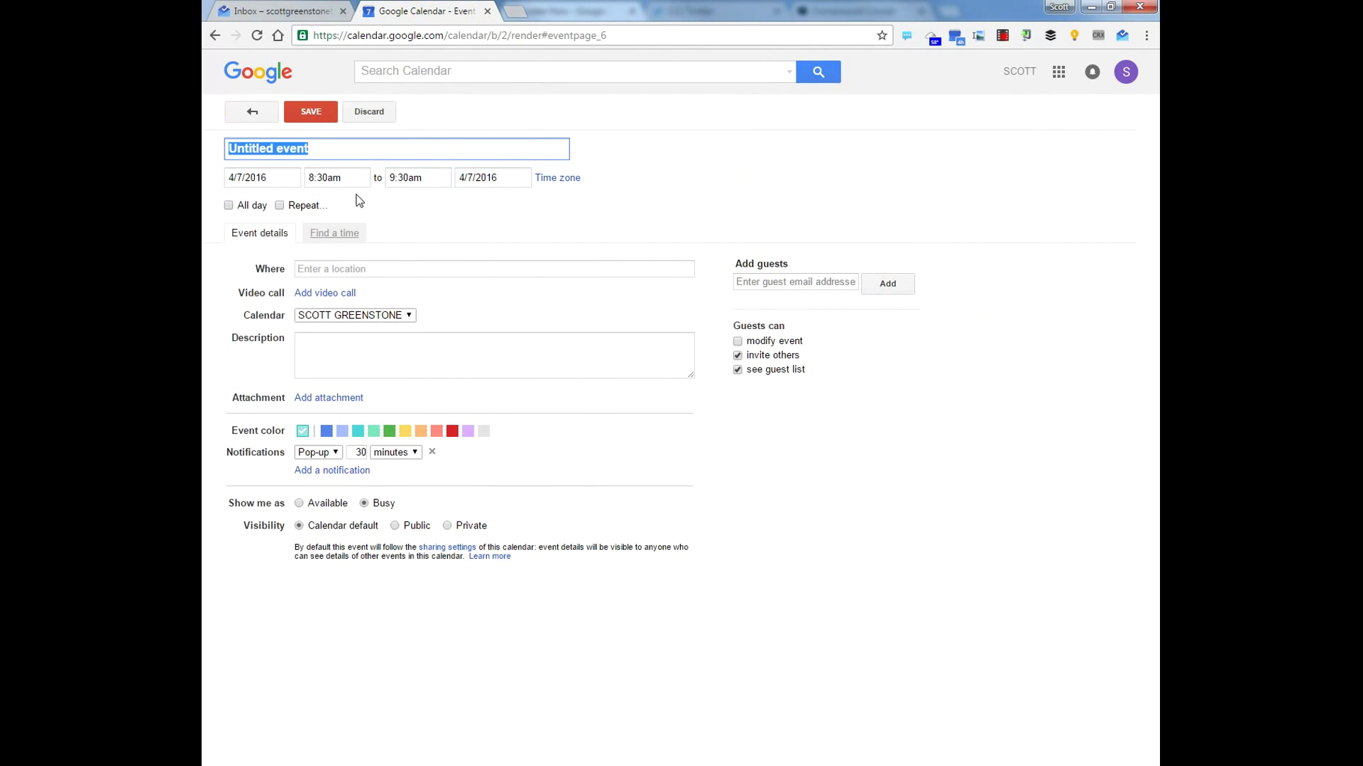
pyautogui.click(270, 113)
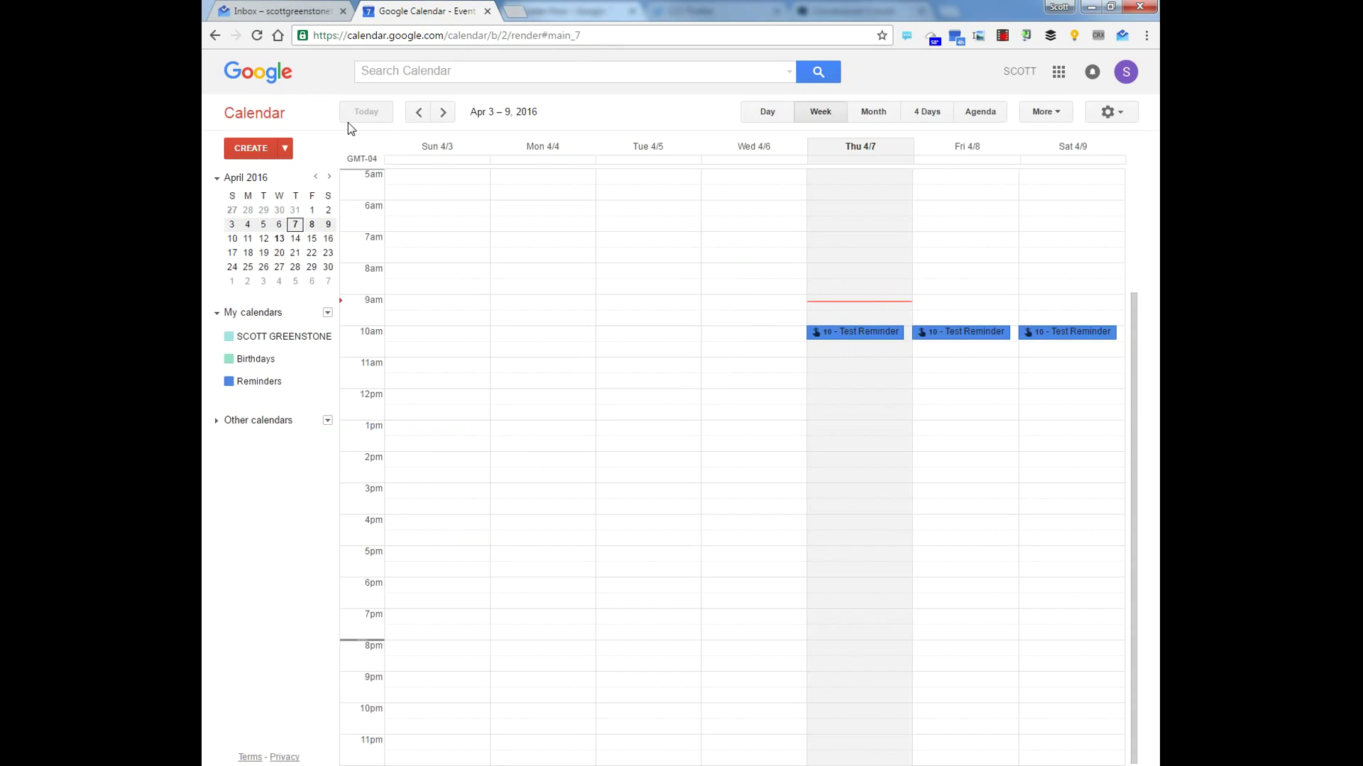
pyautogui.click(826, 302)
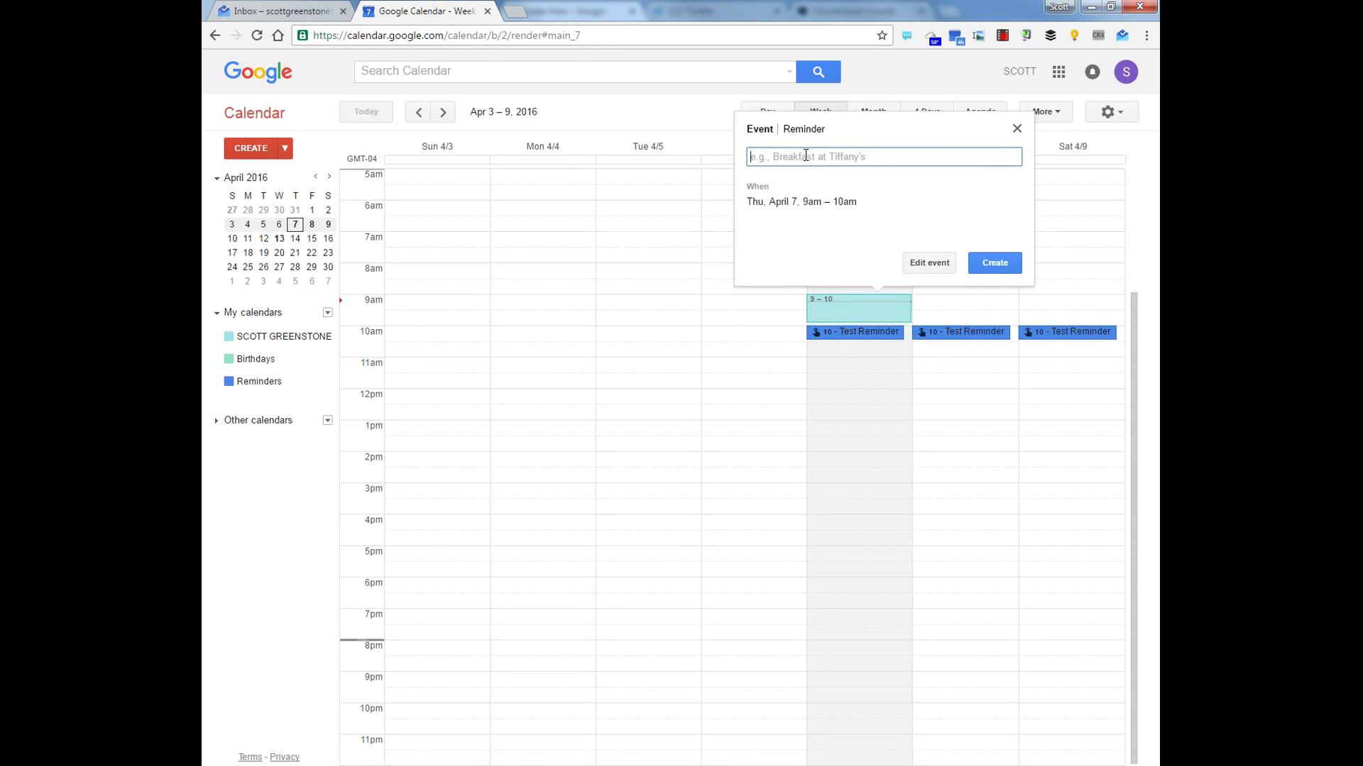
pyautogui.click(804, 129)
pyautogui.write('All Day Test')
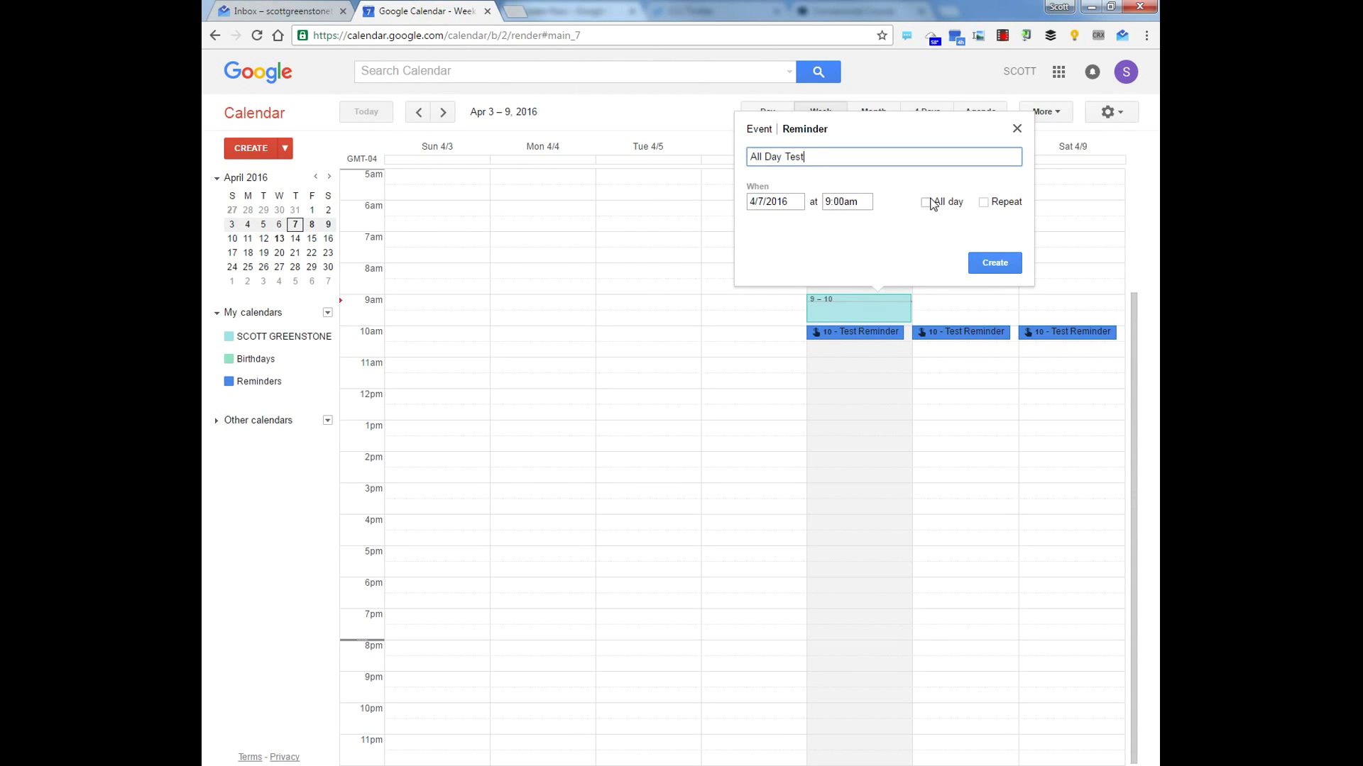
pyautogui.click(931, 204)
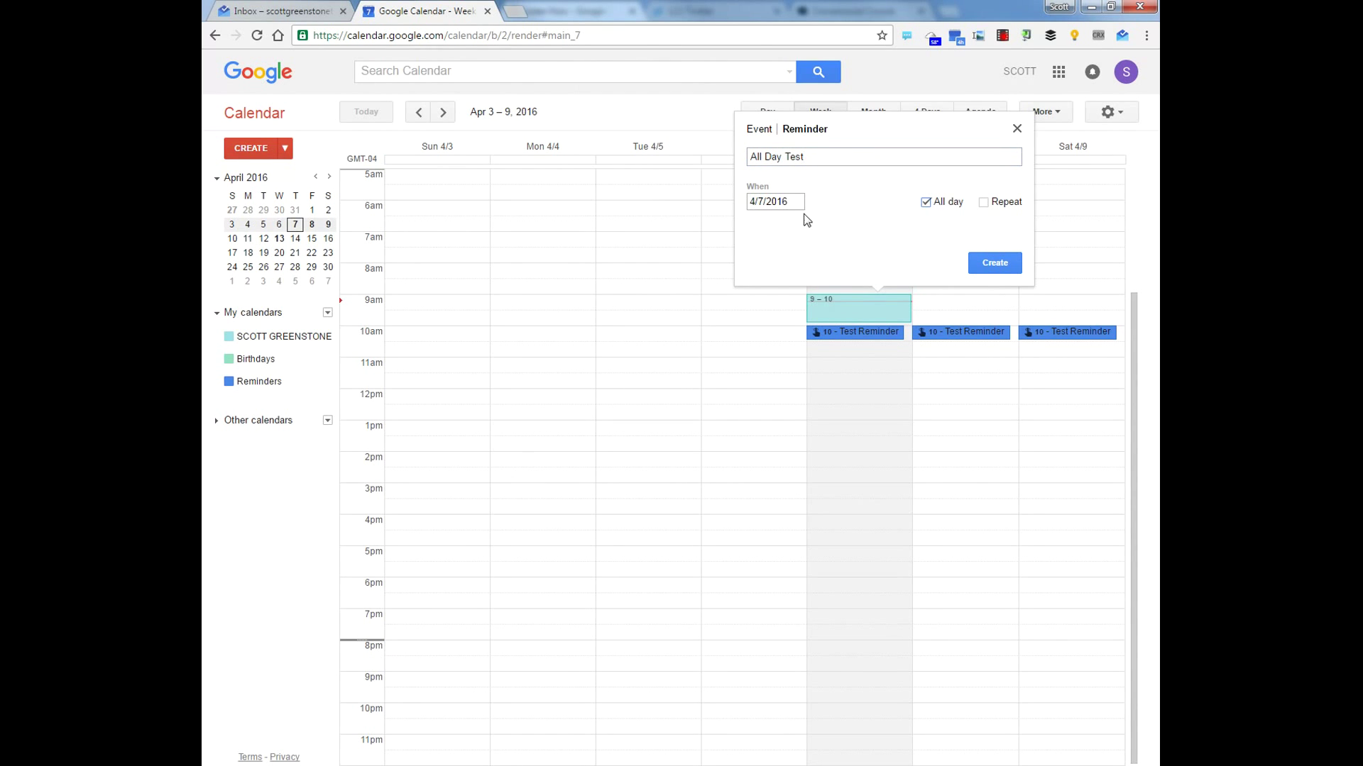
pyautogui.click(988, 266)
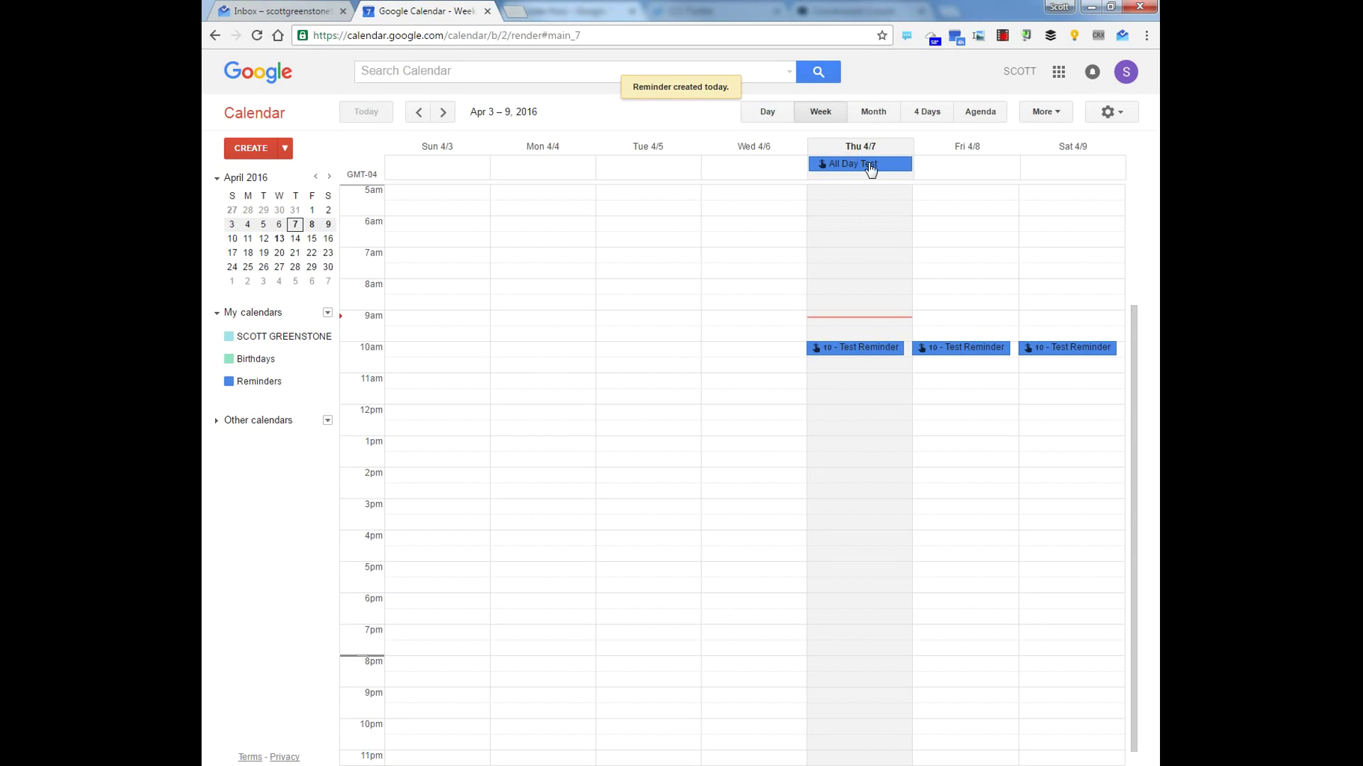
# Create a second all-day reminder, 'All Day Test 2', on Thursday
pyautogui.click(827, 231)
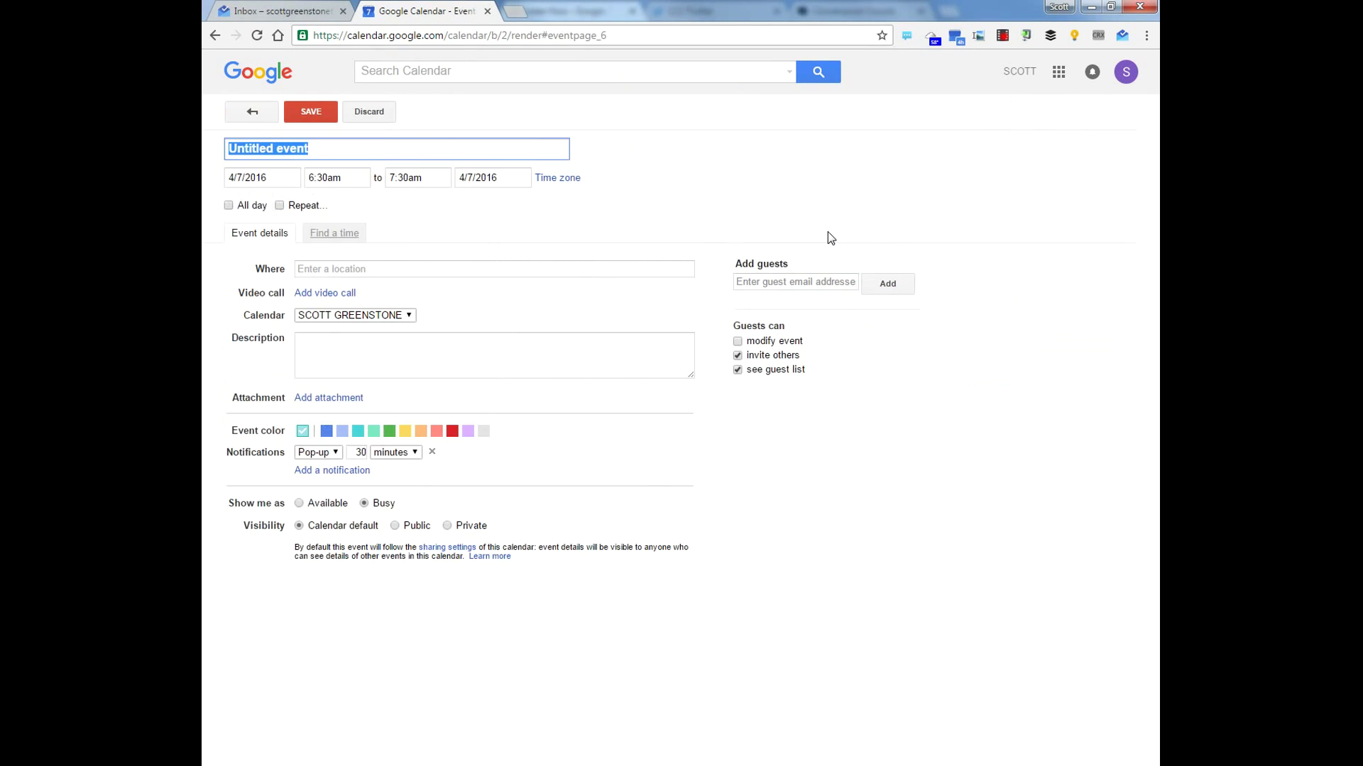
pyautogui.click(252, 111)
pyautogui.click(851, 289)
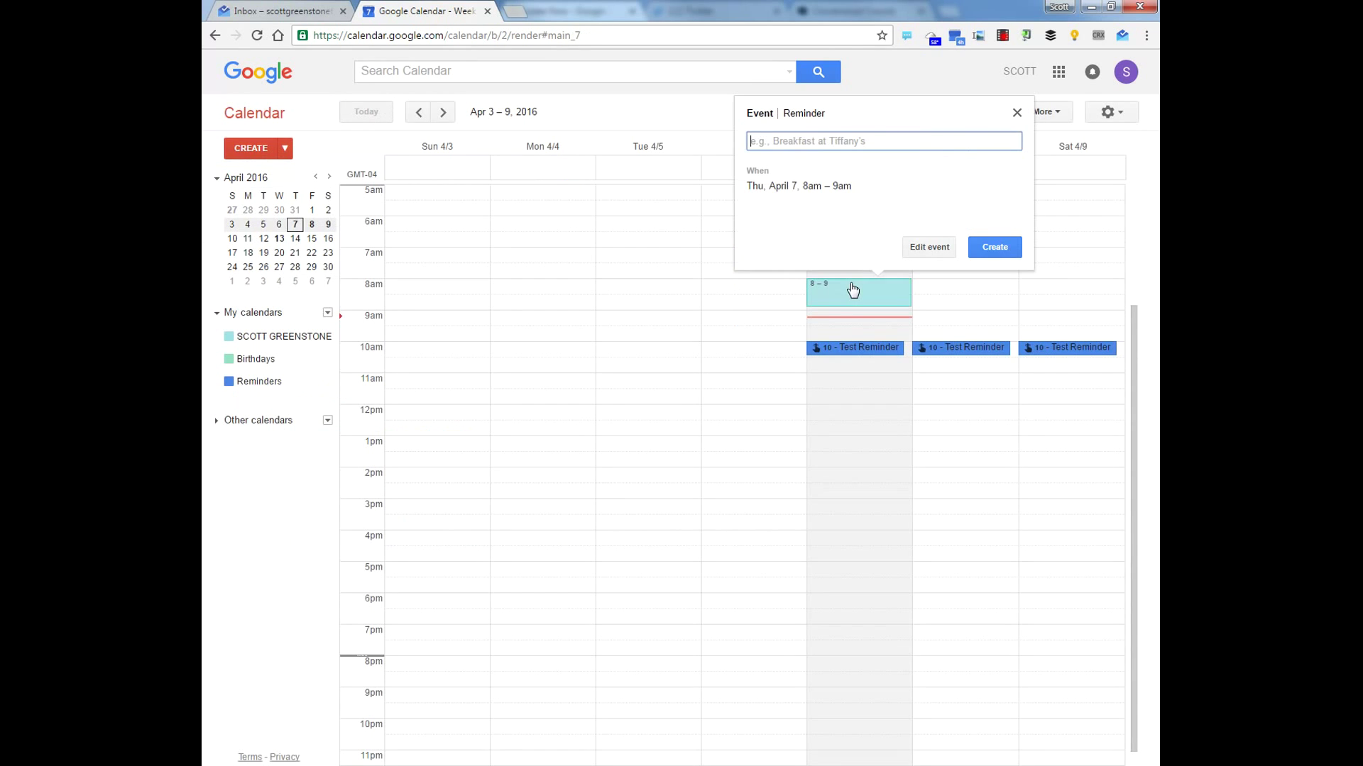
pyautogui.click(810, 120)
pyautogui.write('All Day Test ')
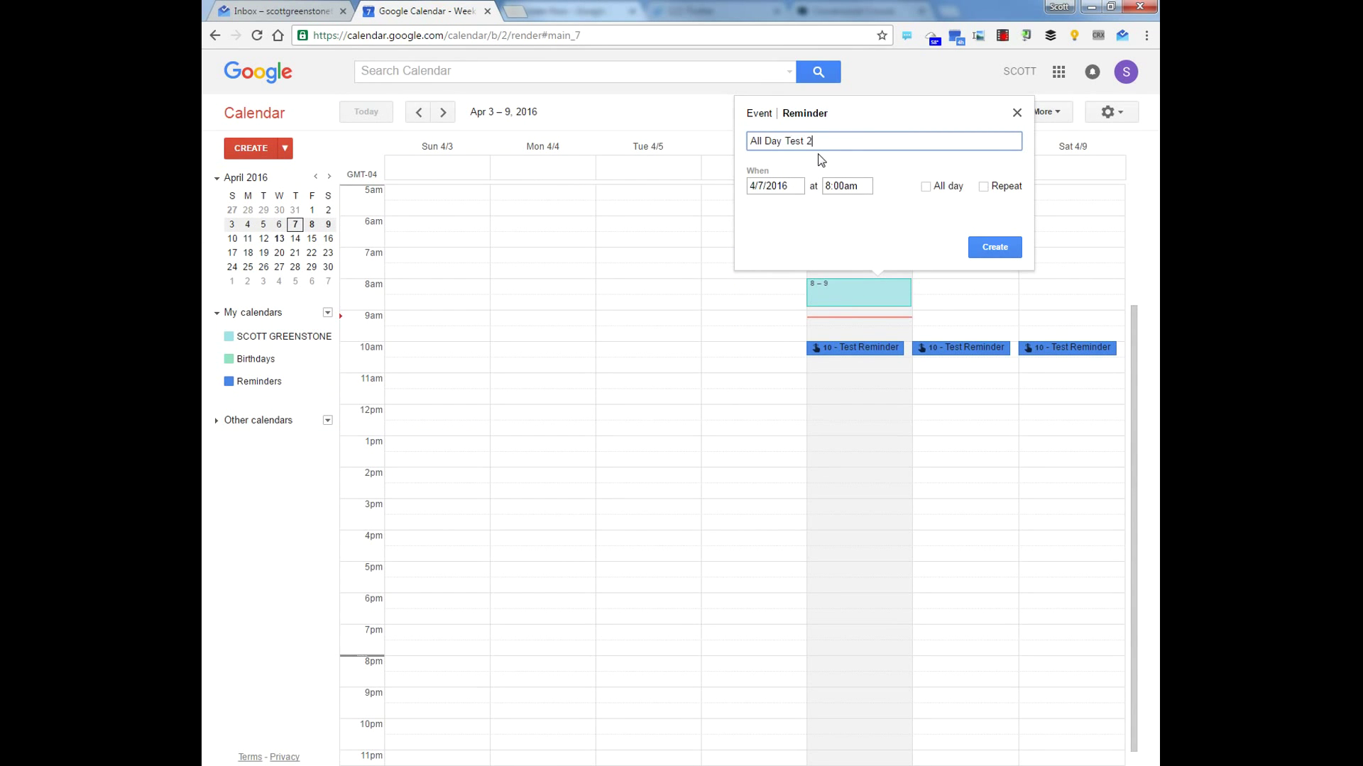
pyautogui.write('2')
pyautogui.click(926, 186)
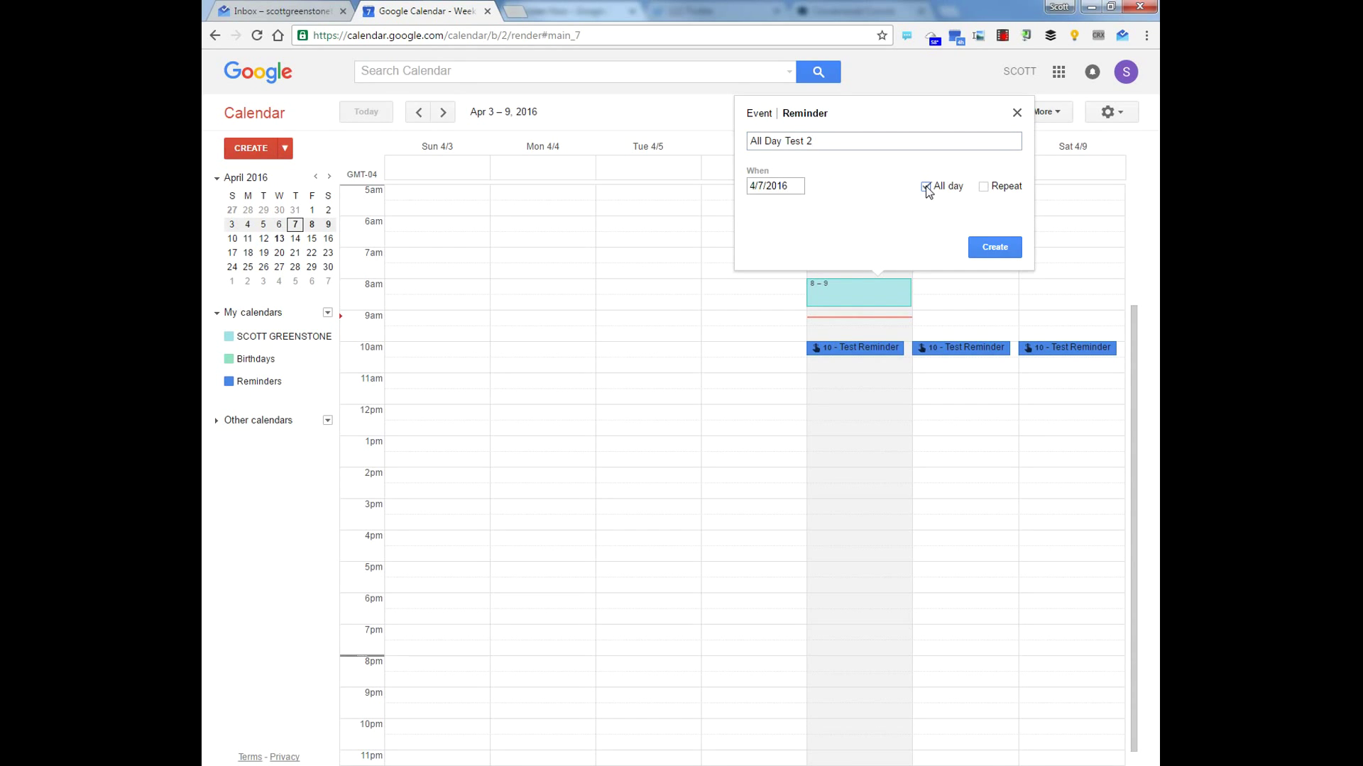
pyautogui.click(980, 247)
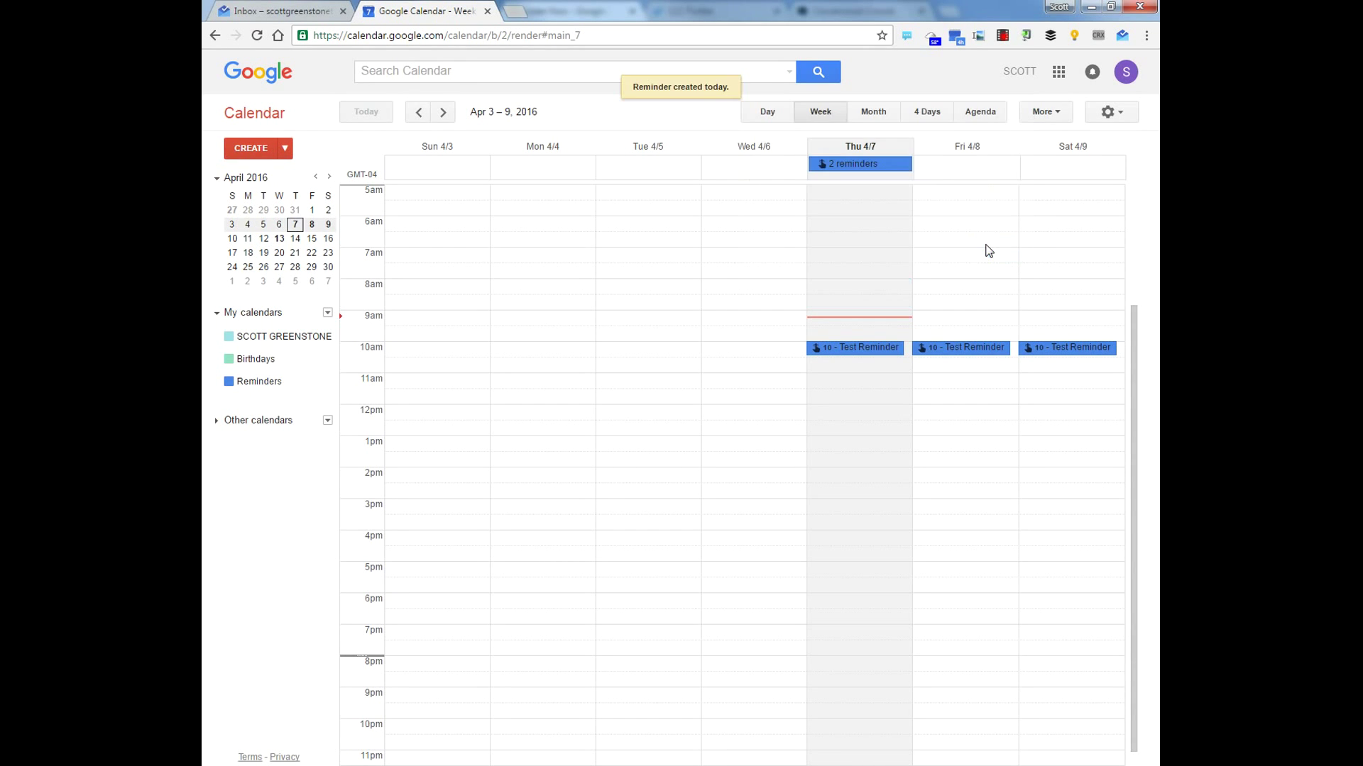
# Mark All Day Test 2 done from Thursday's reminders chip, then go to Inbox
pyautogui.click(844, 166)
pyautogui.moveTo(742, 264)
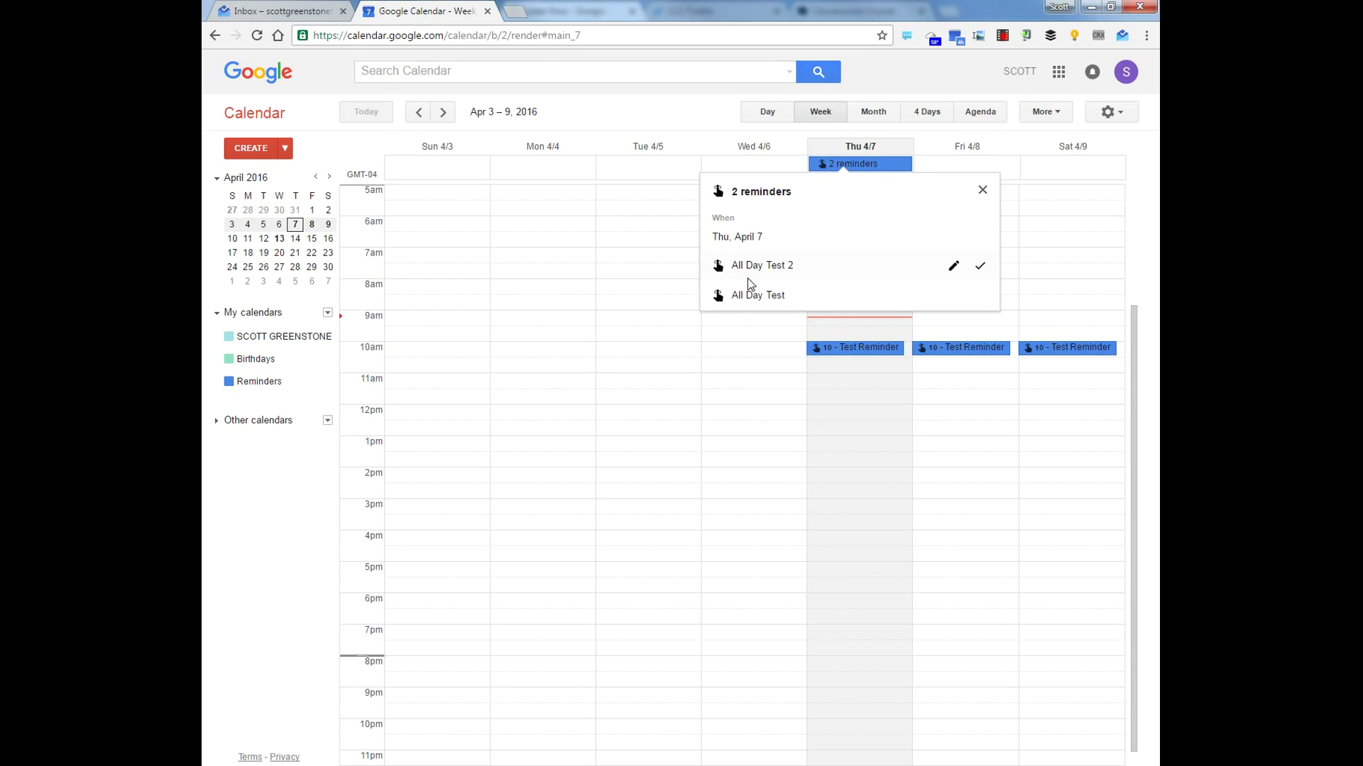
pyautogui.click(980, 268)
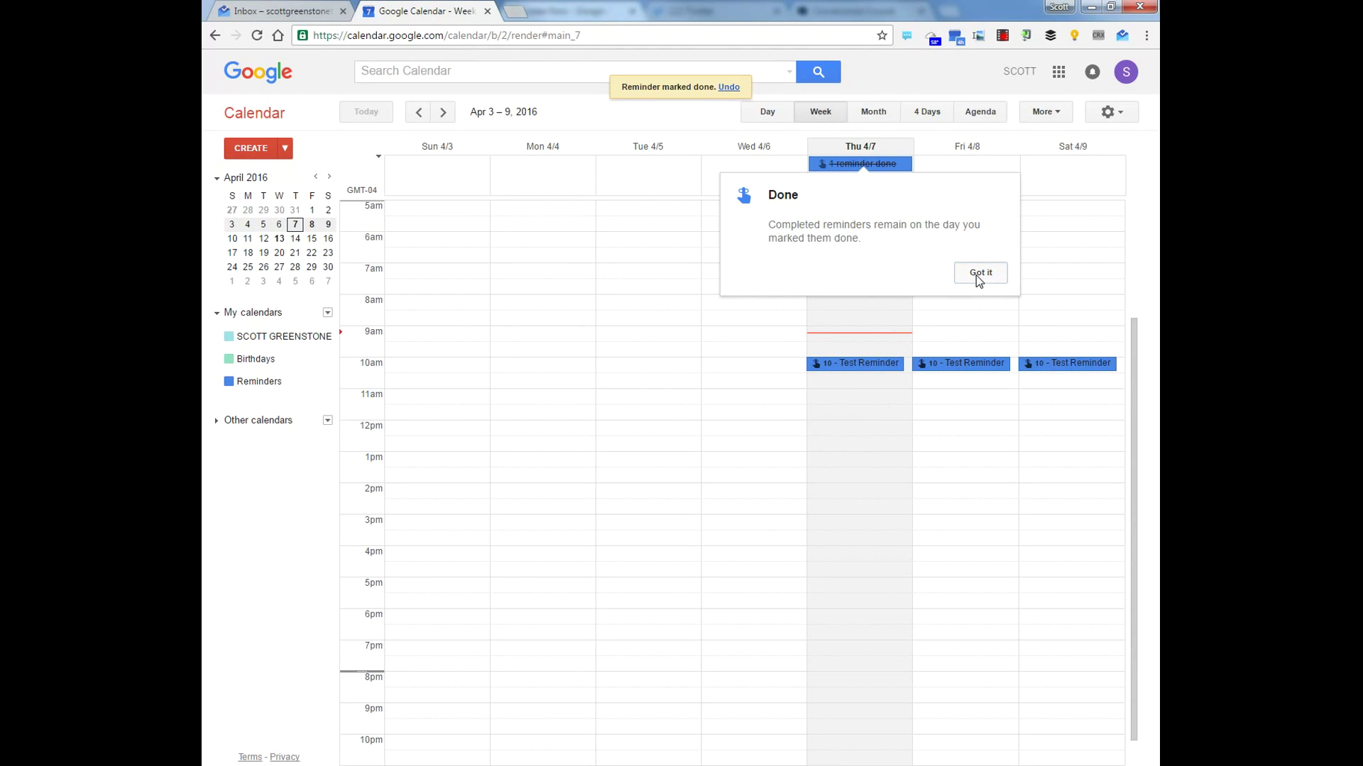
pyautogui.click(979, 276)
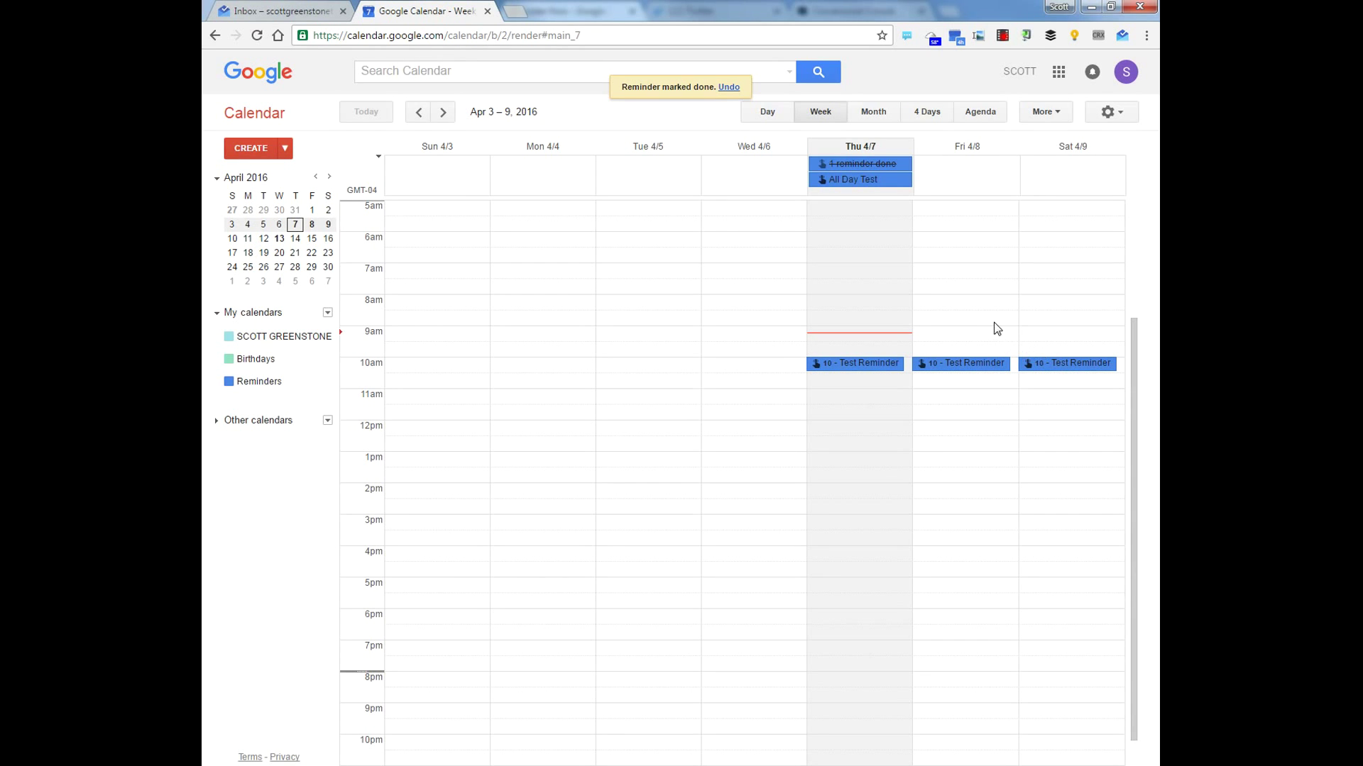
pyautogui.click(305, 10)
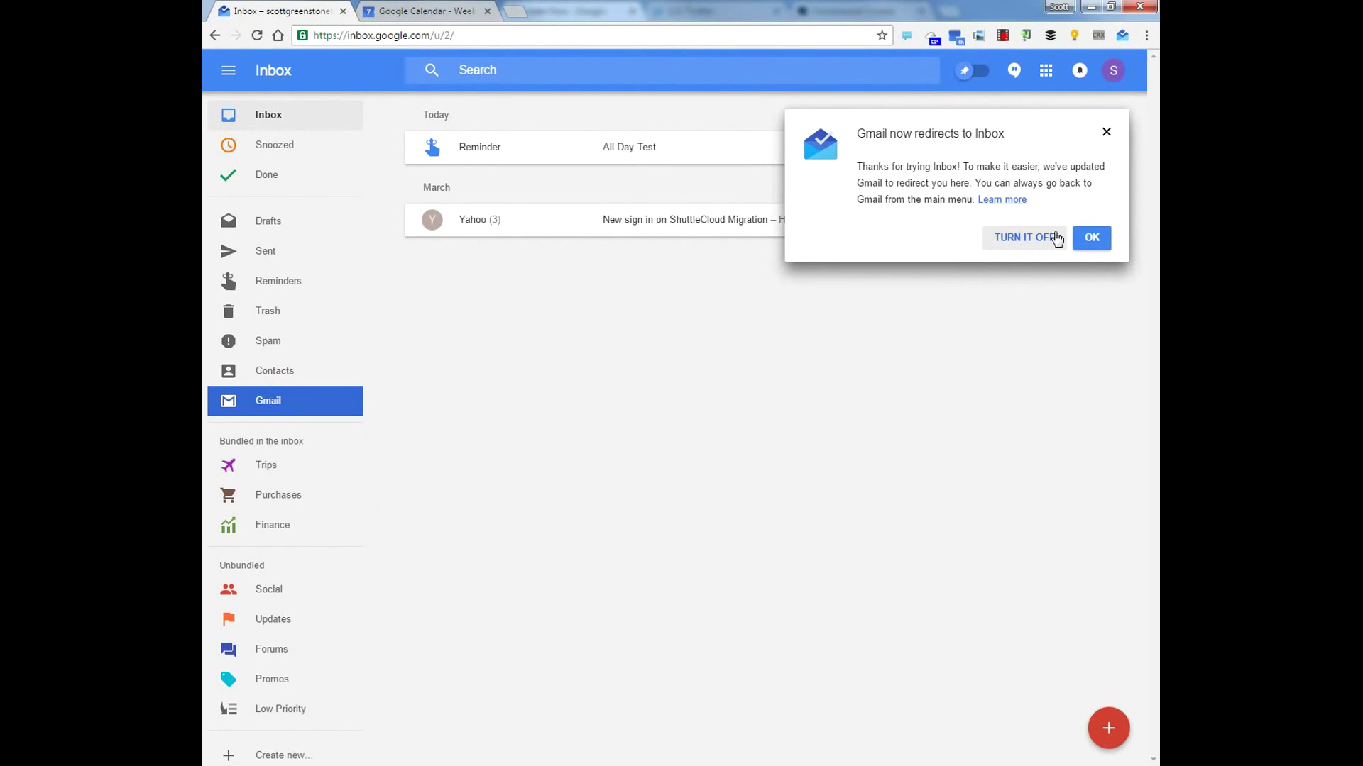
# Dismiss the Gmail redirect notice, check Snoozed, and return to the Inbox list
pyautogui.click(1105, 133)
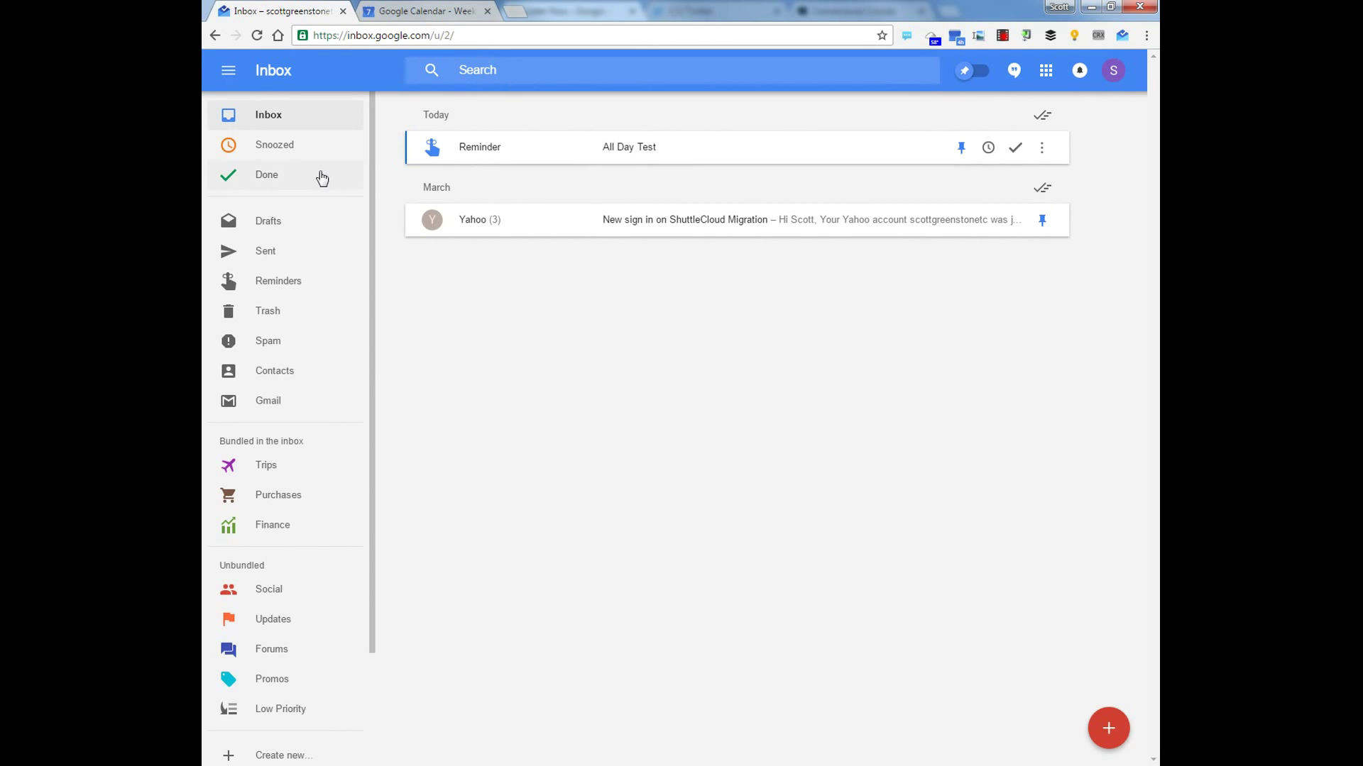
pyautogui.click(256, 144)
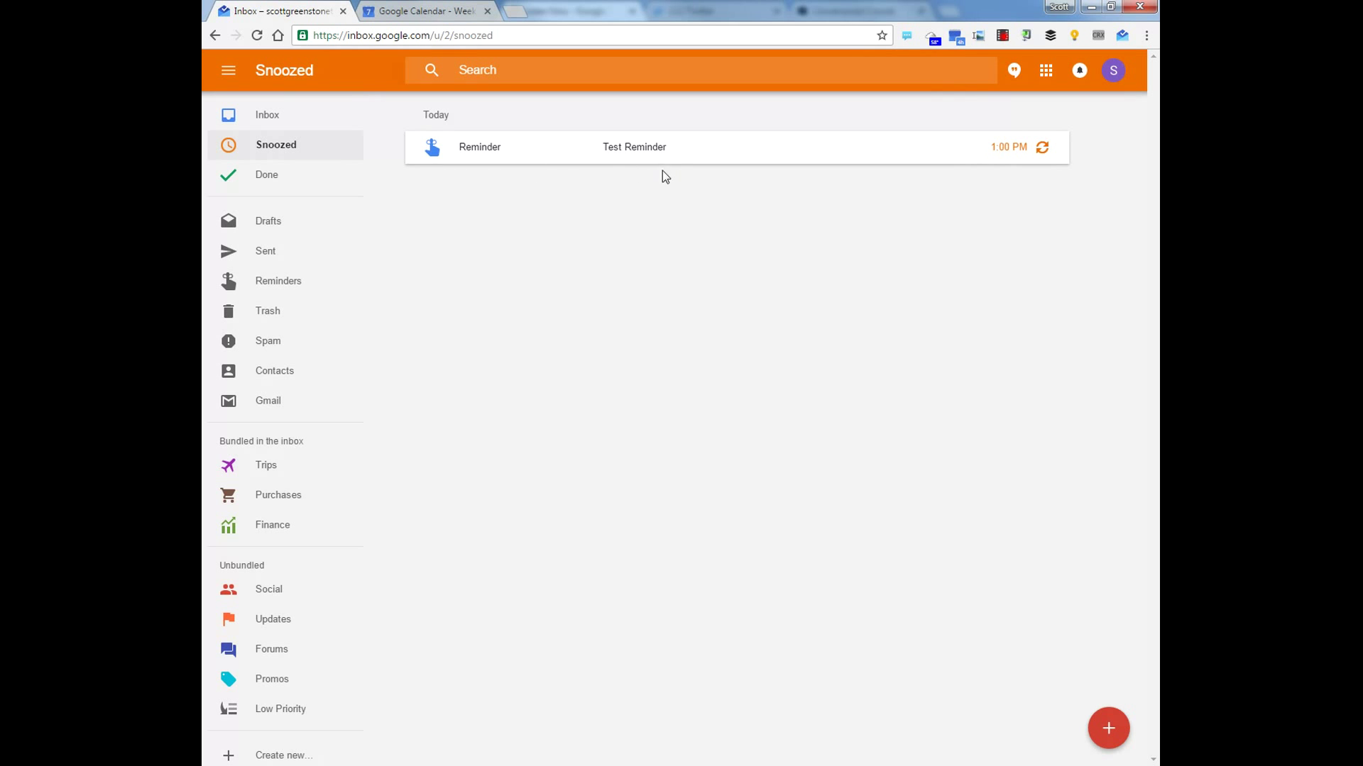
pyautogui.click(282, 117)
pyautogui.moveTo(1109, 729)
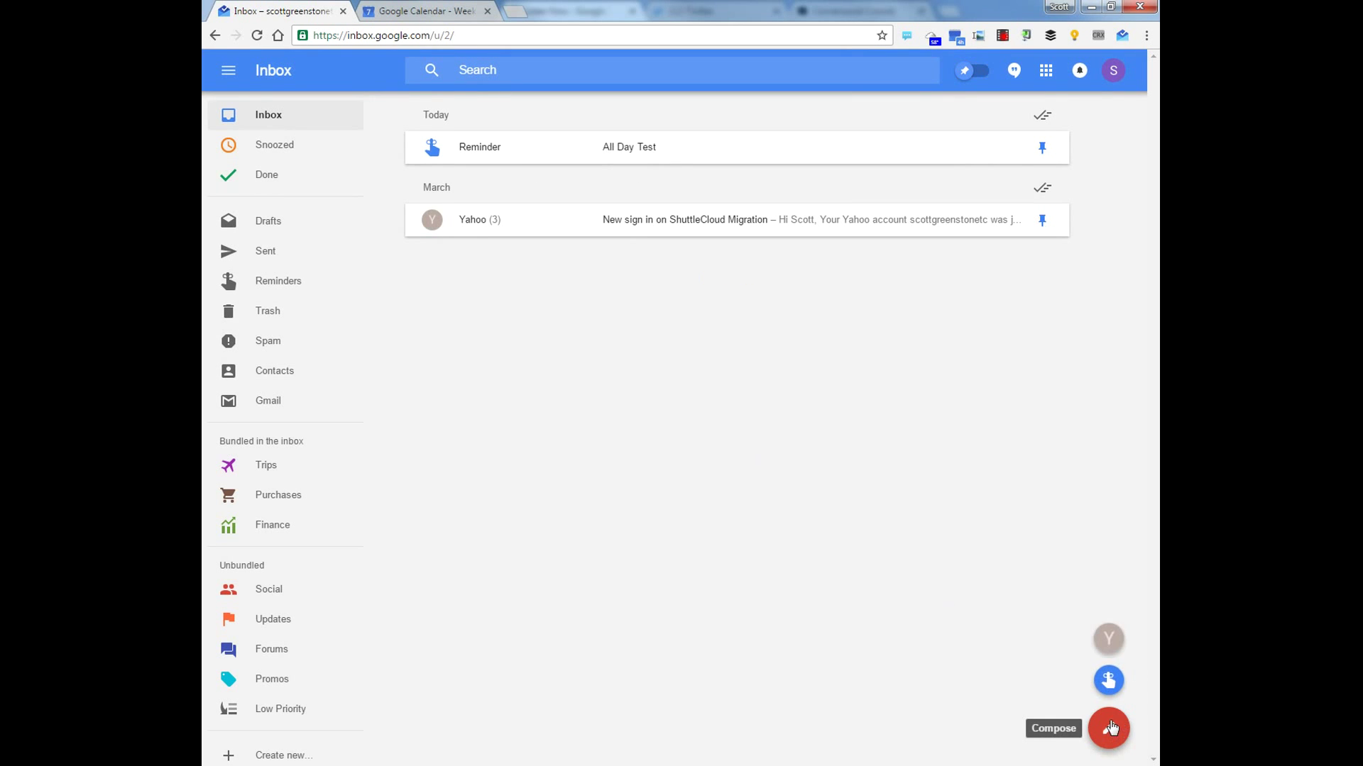
# Compose a 'Test From Inbox' reminder for April 7 at 11:00 AM
pyautogui.click(1109, 680)
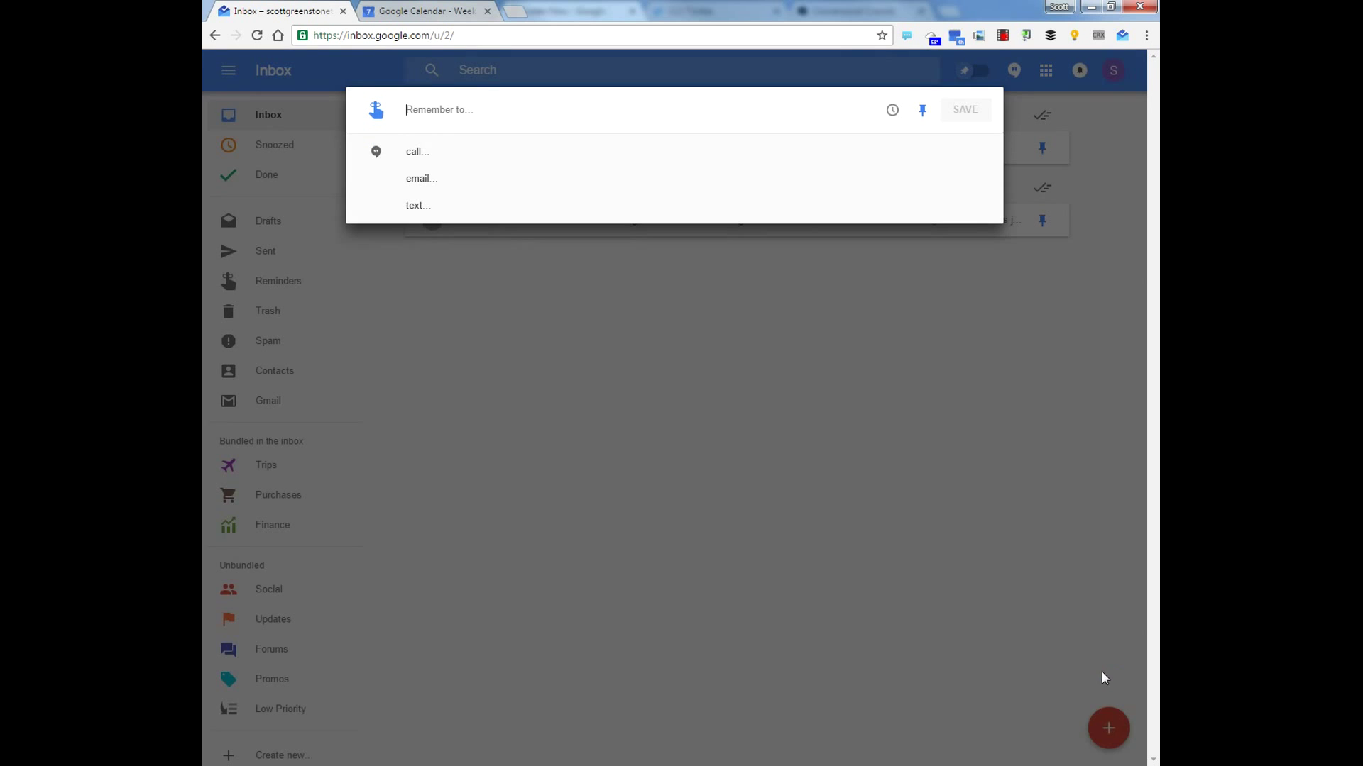
pyautogui.write('Te')
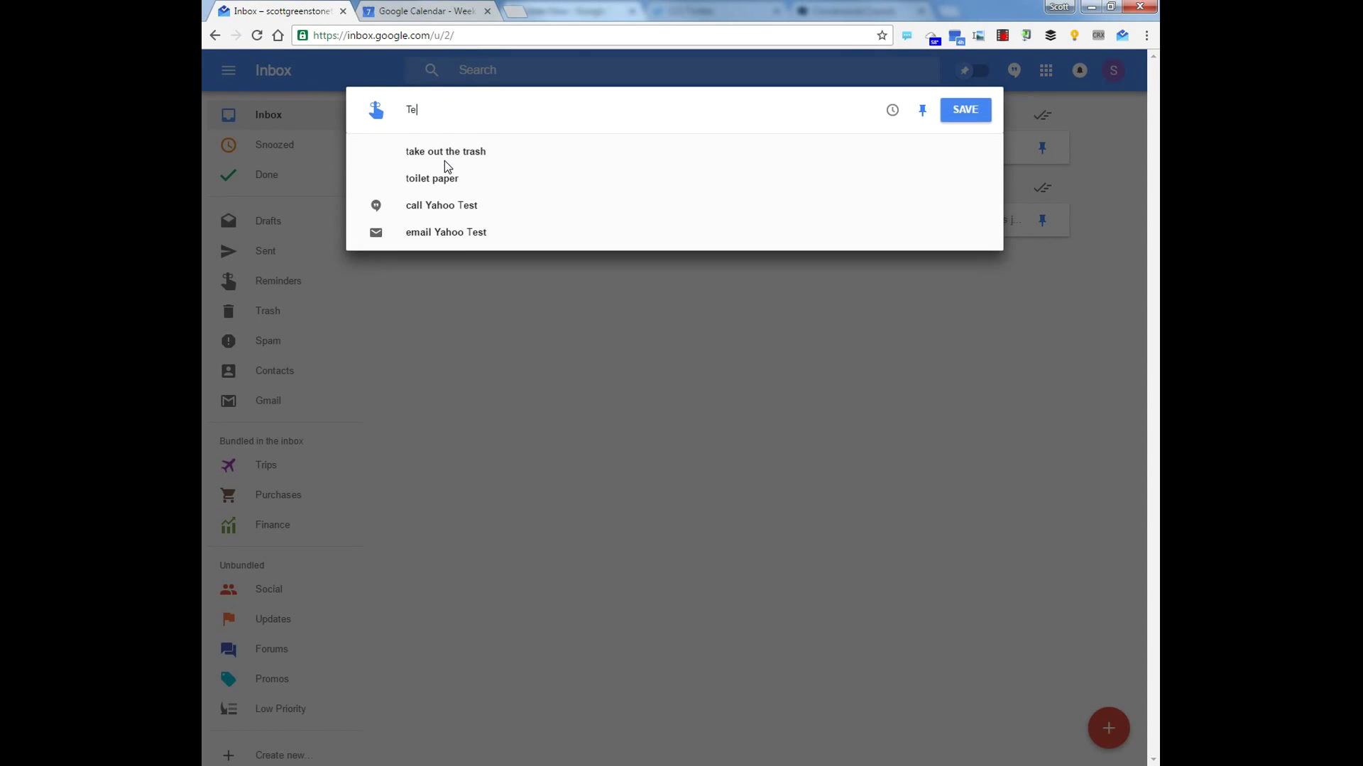
pyautogui.write('st From Inbox')
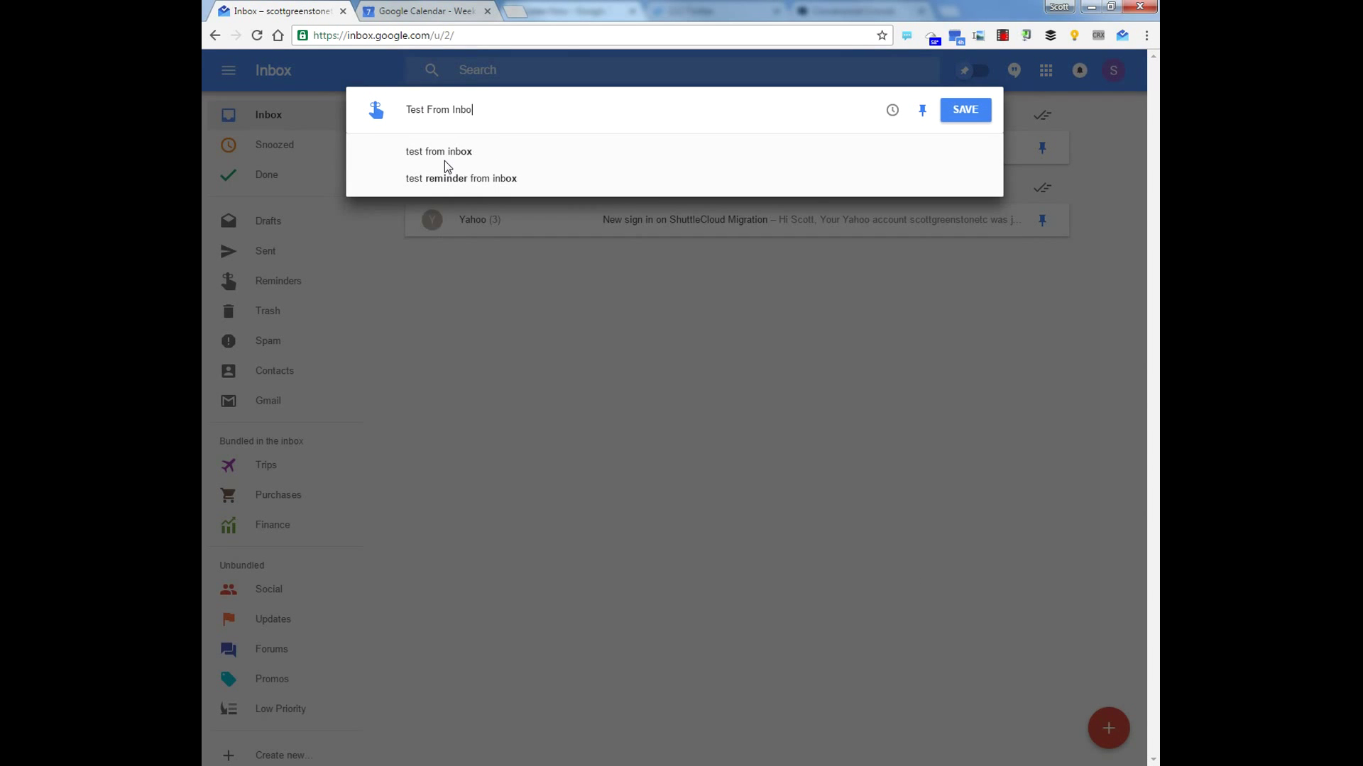
pyautogui.click(888, 115)
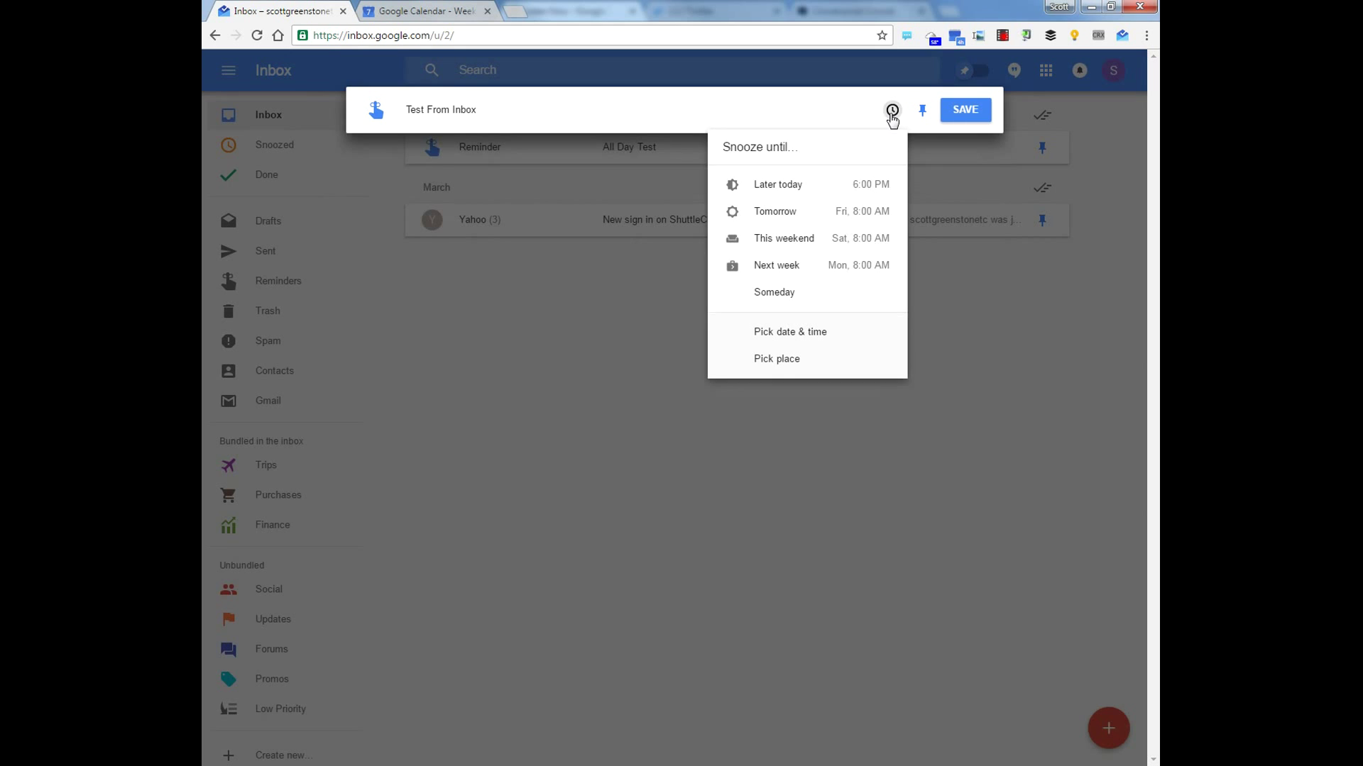
pyautogui.click(776, 331)
pyautogui.click(829, 278)
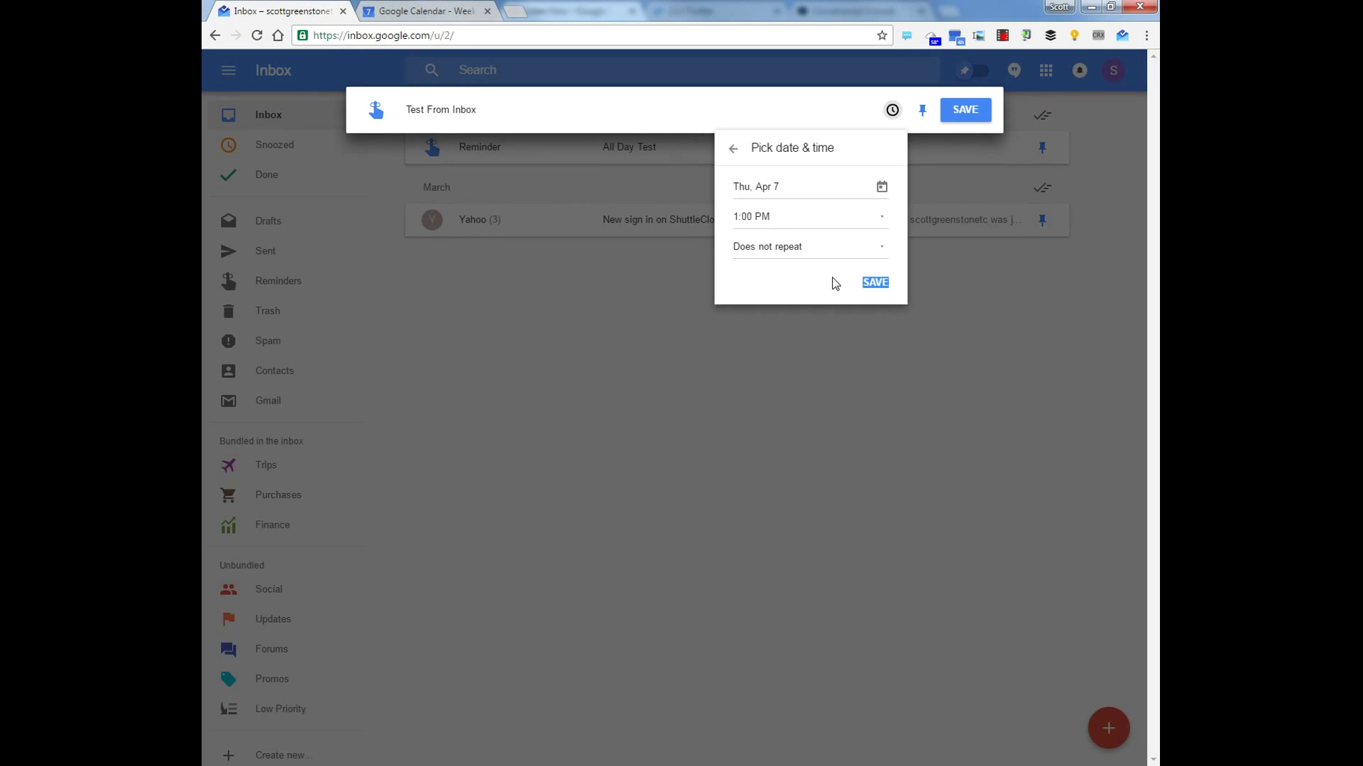
pyautogui.click(781, 217)
pyautogui.moveTo(743, 216); pyautogui.dragTo(736, 215)
pyautogui.write('11')
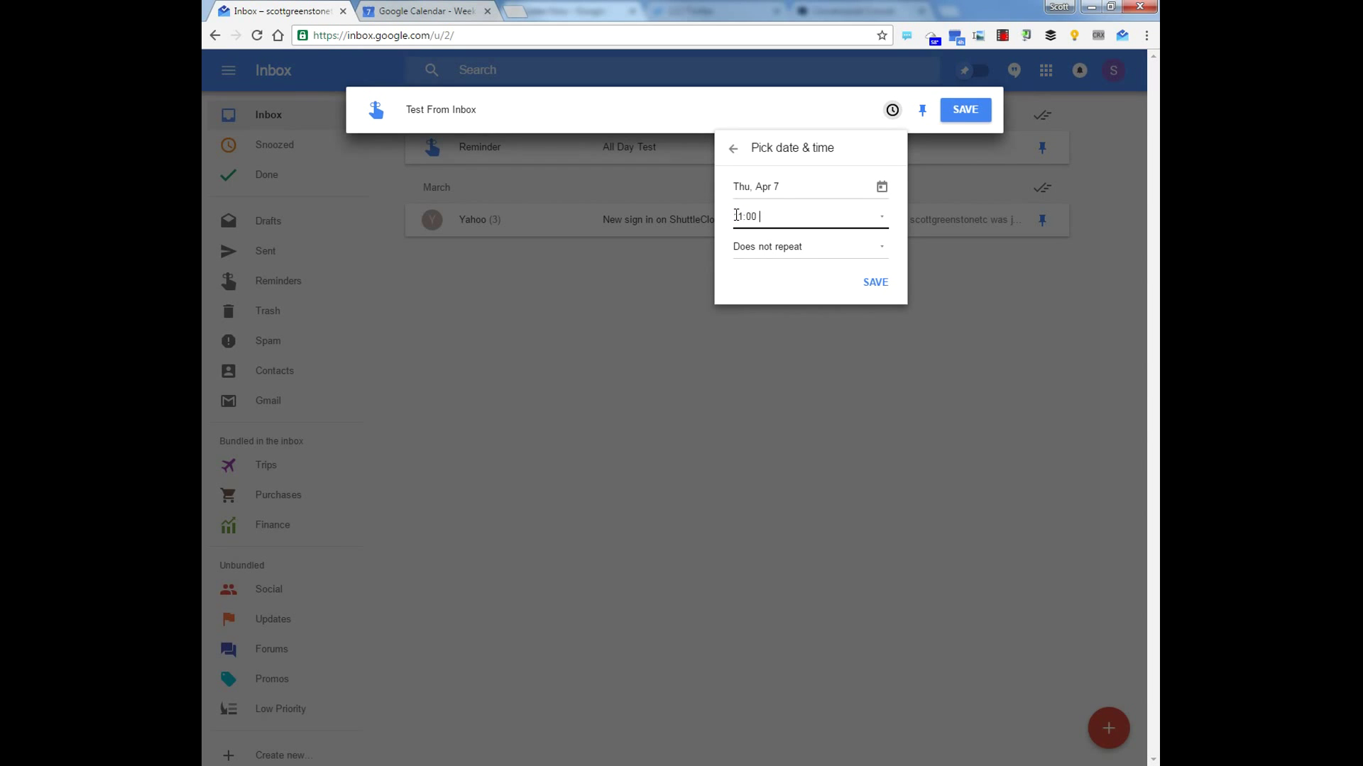
# Set it to repeat daily, ending after 2 occurrences, and save the reminder
pyautogui.click(816, 254)
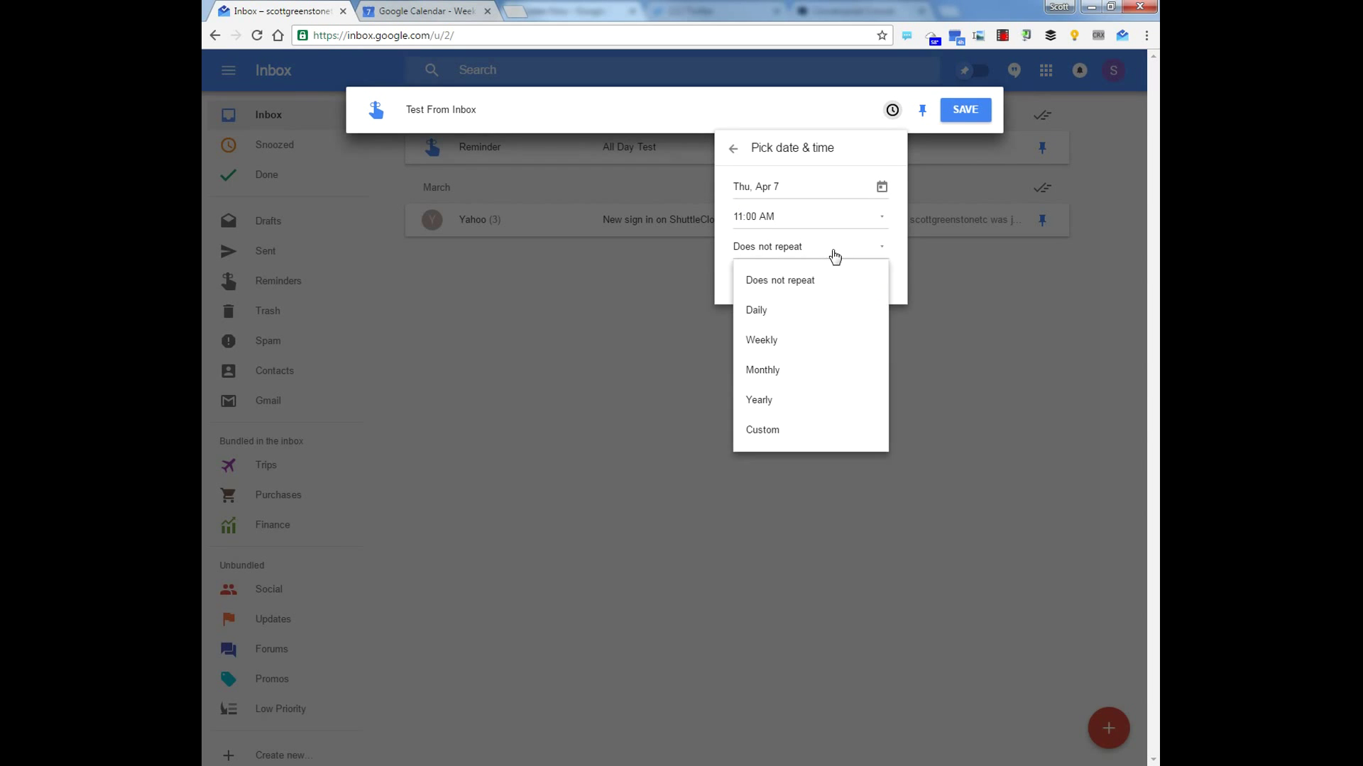
pyautogui.click(780, 327)
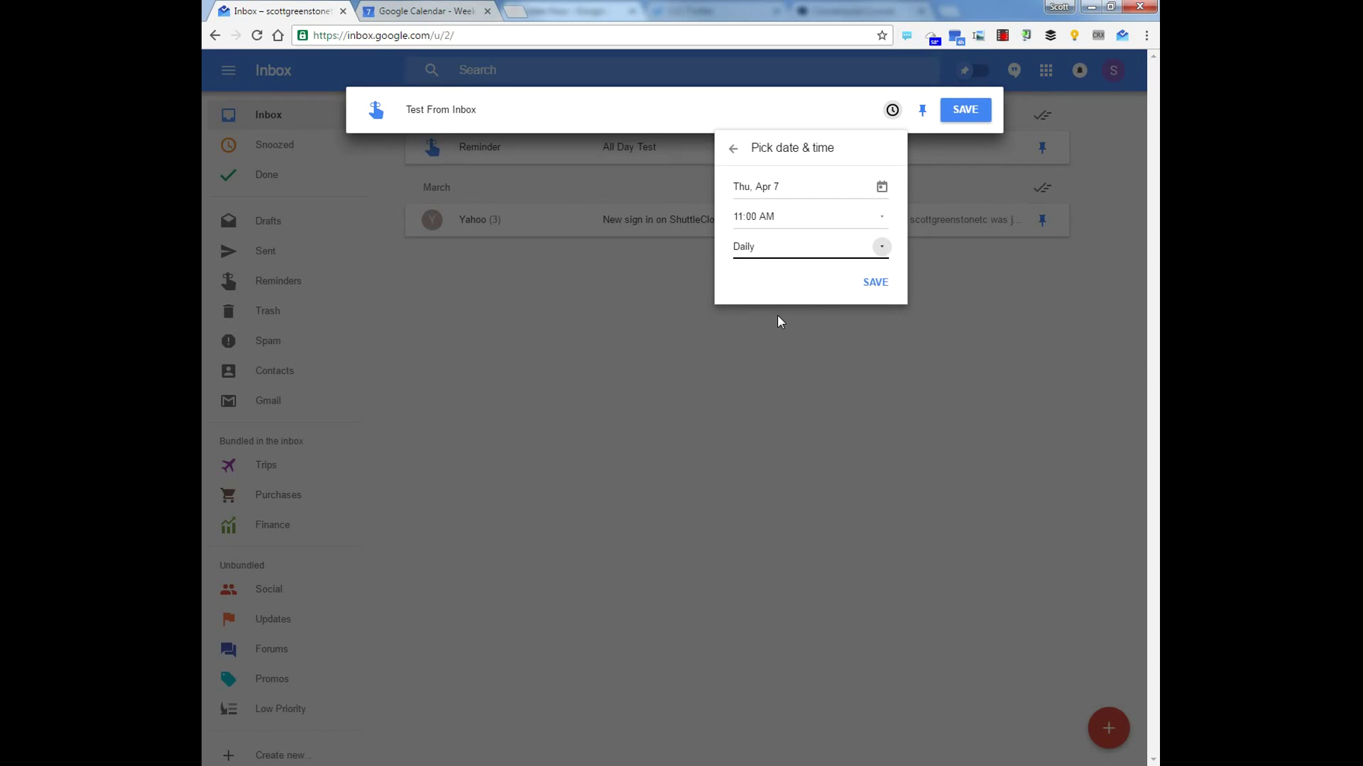
pyautogui.click(883, 253)
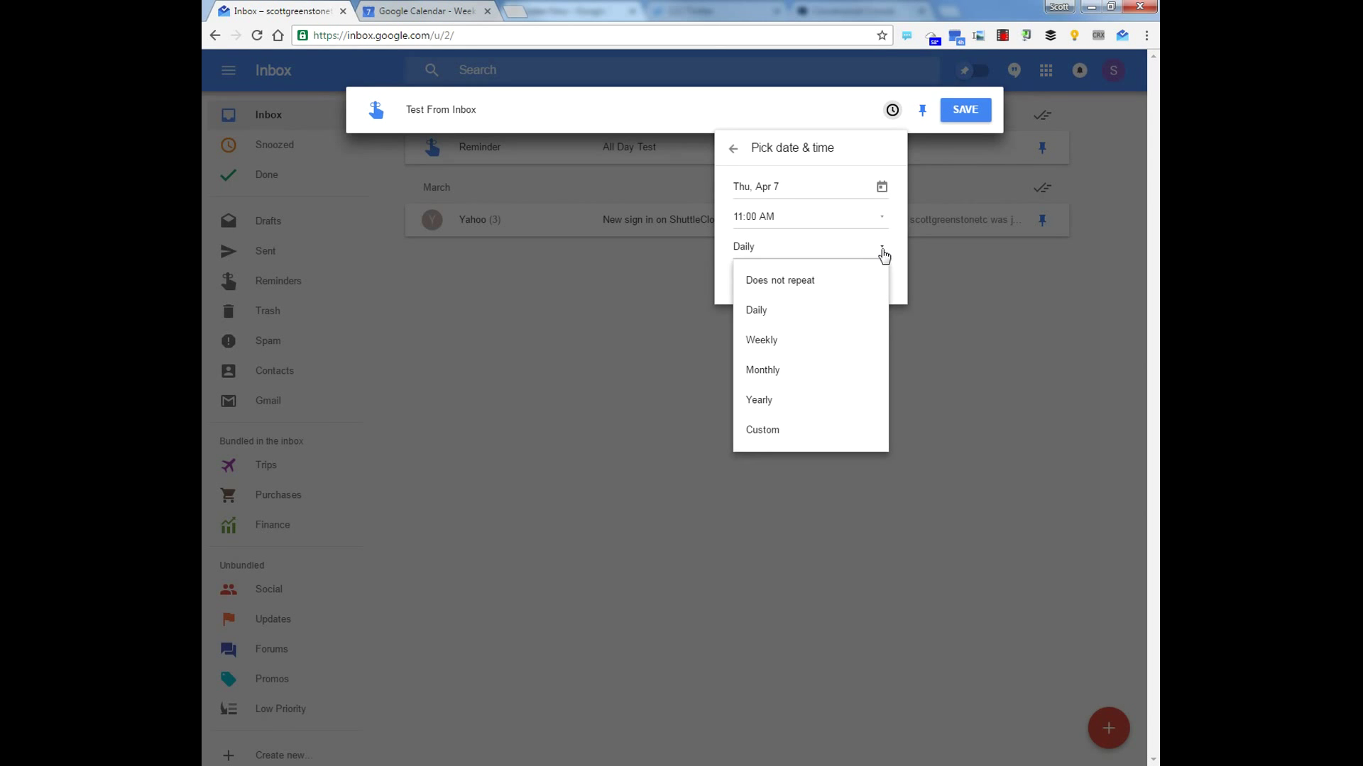
pyautogui.click(816, 430)
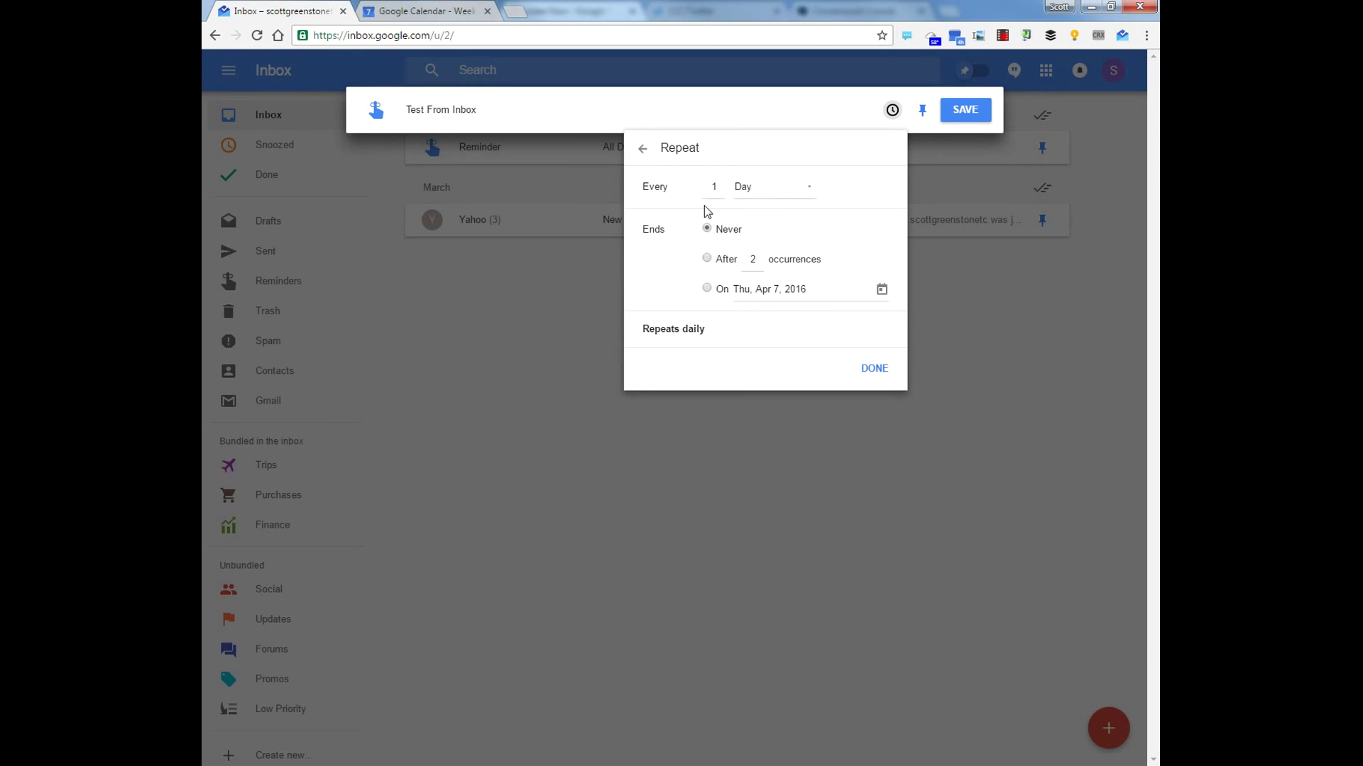
pyautogui.click(706, 258)
pyautogui.click(752, 258)
pyautogui.click(875, 369)
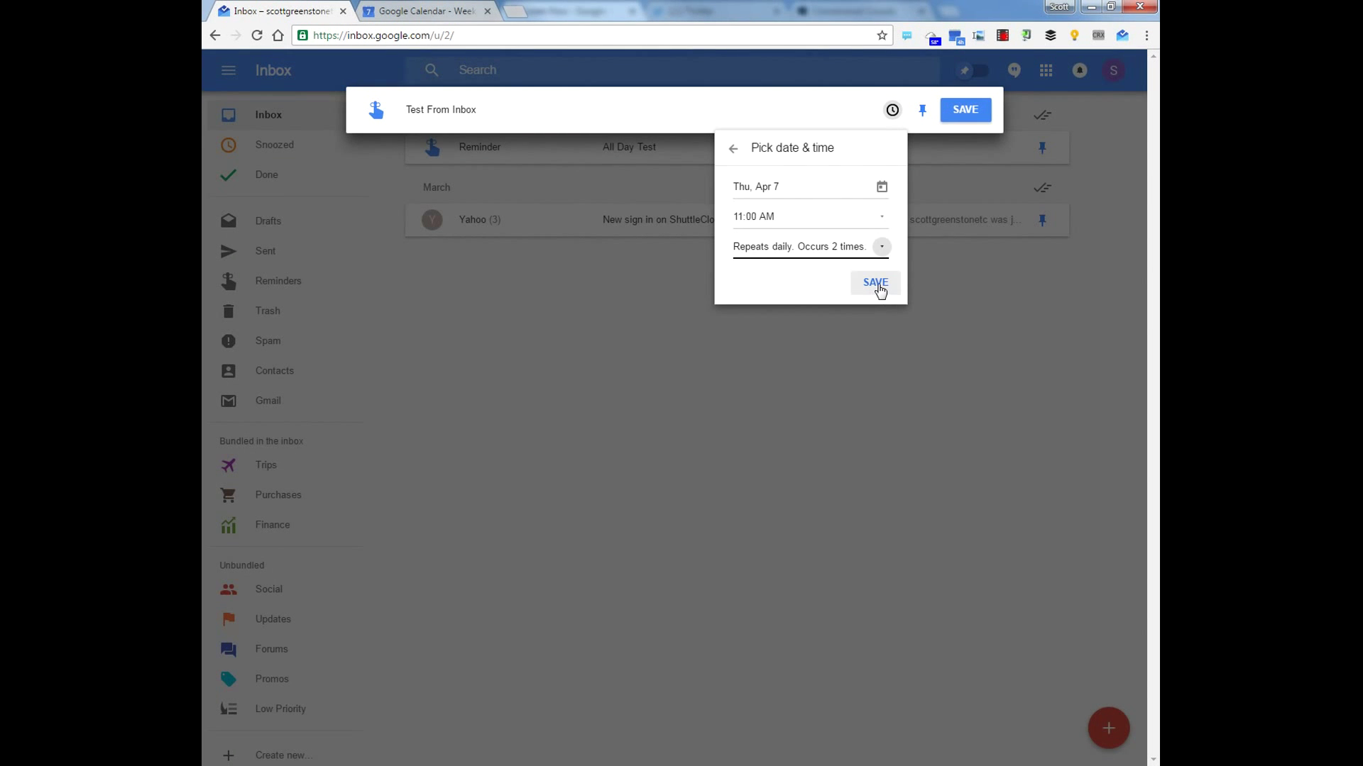
pyautogui.click(876, 284)
pyautogui.click(965, 110)
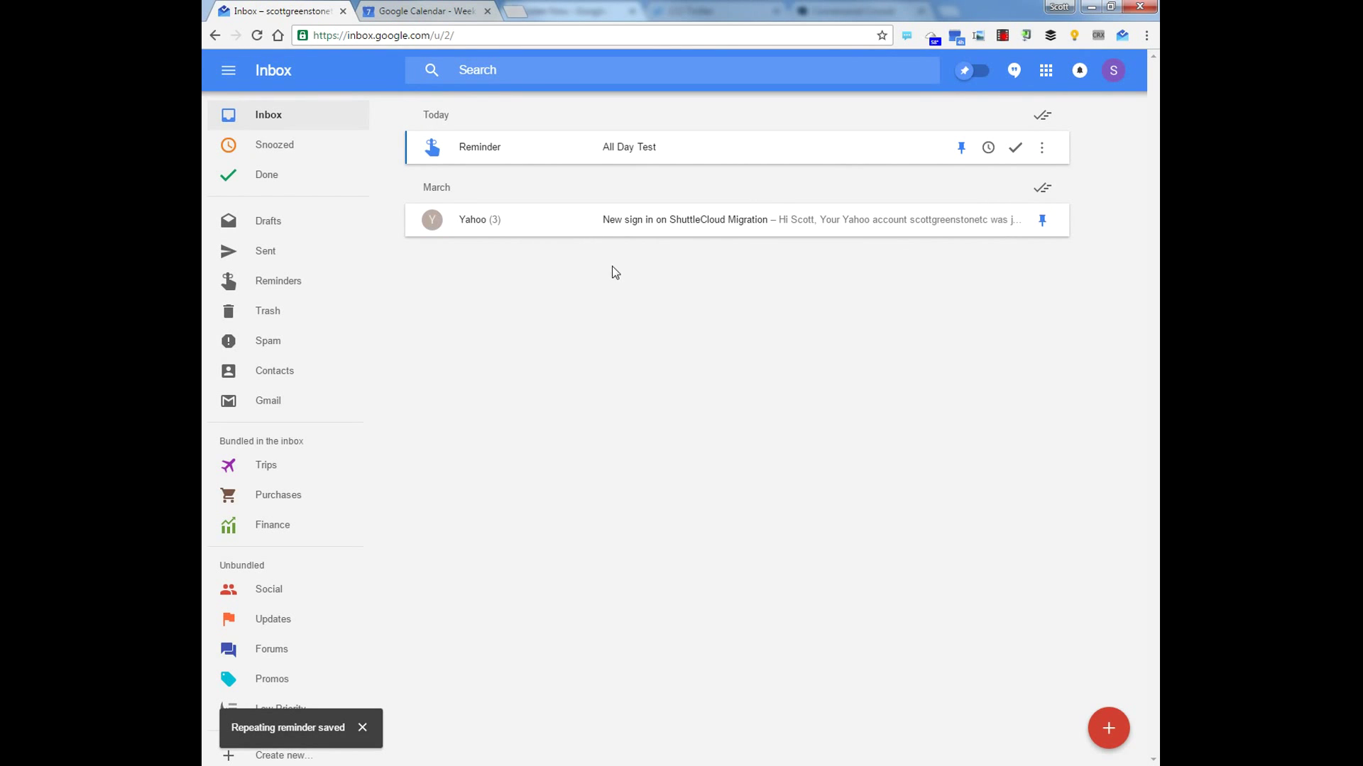
# Confirm Test From Inbox appears in the Reminders list, then return to Google Calendar
pyautogui.click(293, 147)
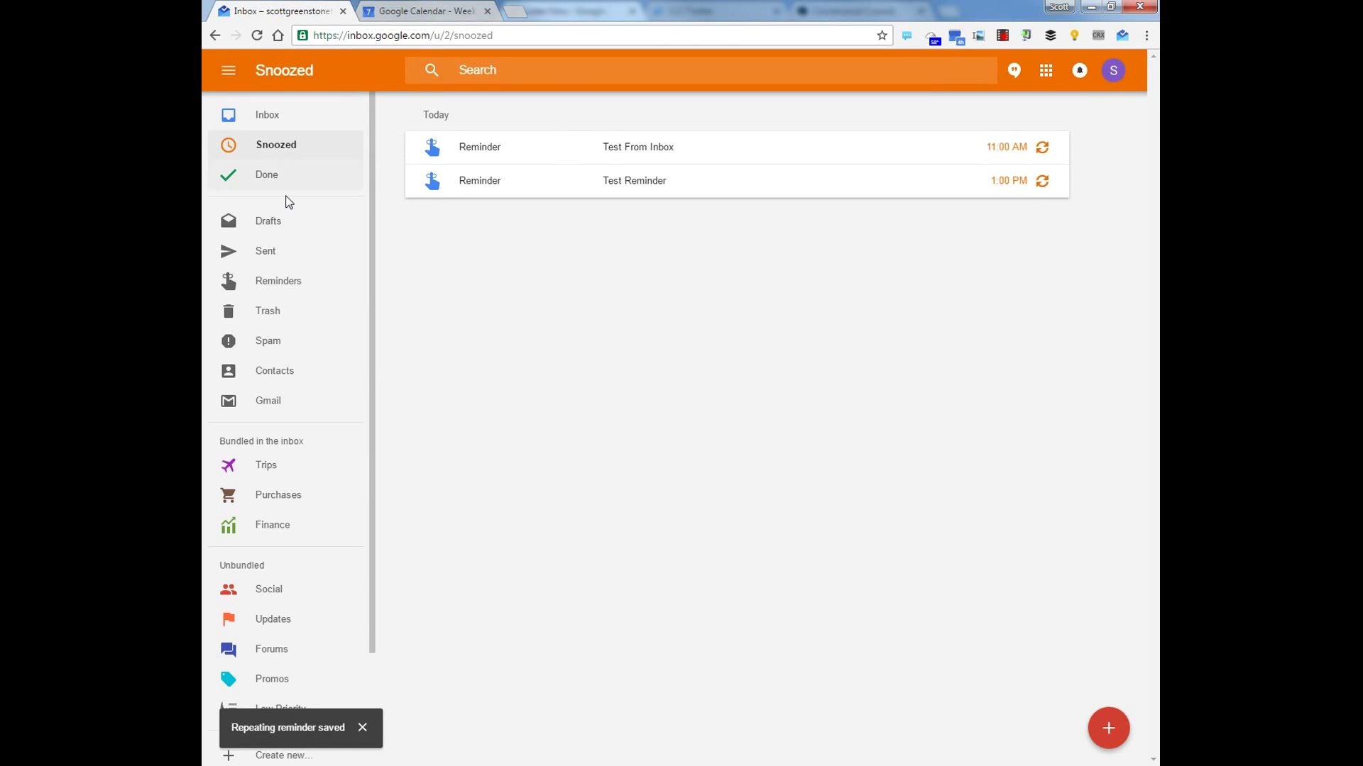
pyautogui.click(268, 284)
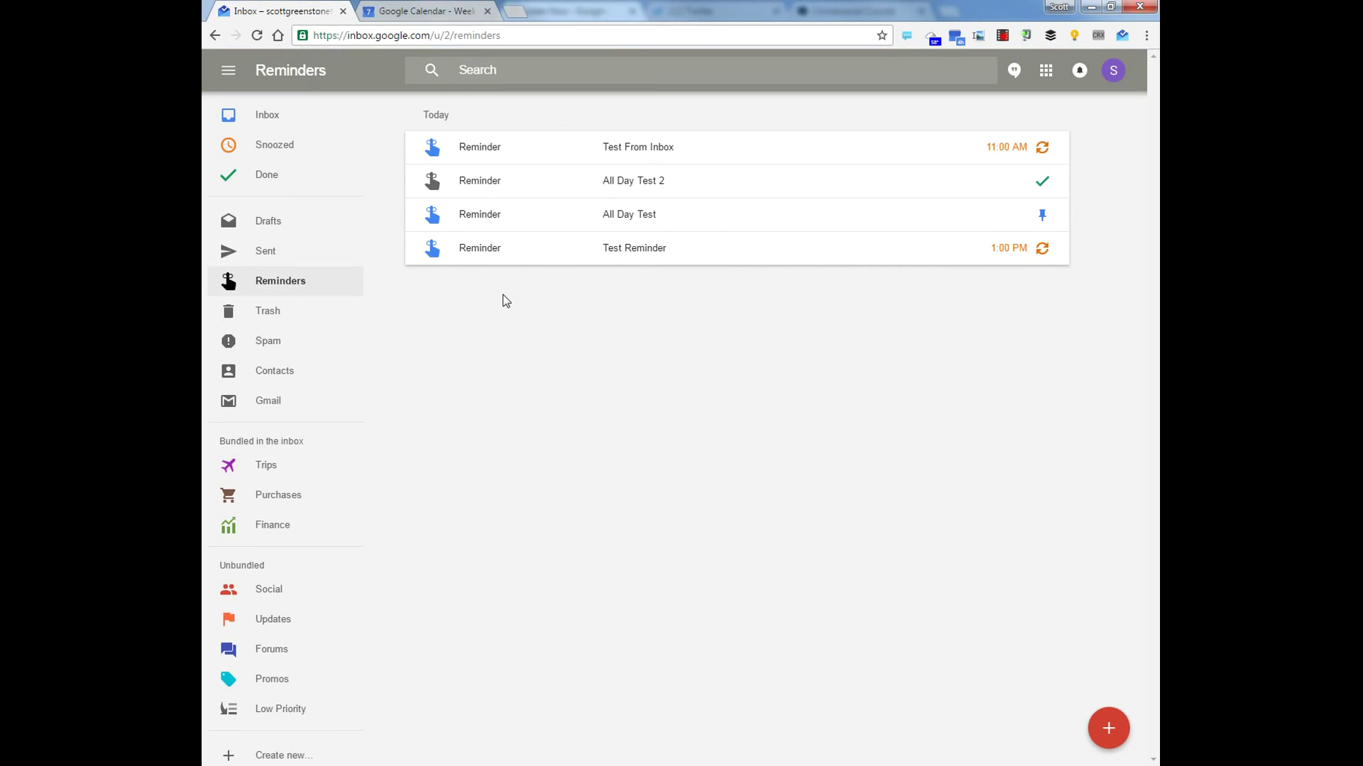
pyautogui.click(412, 8)
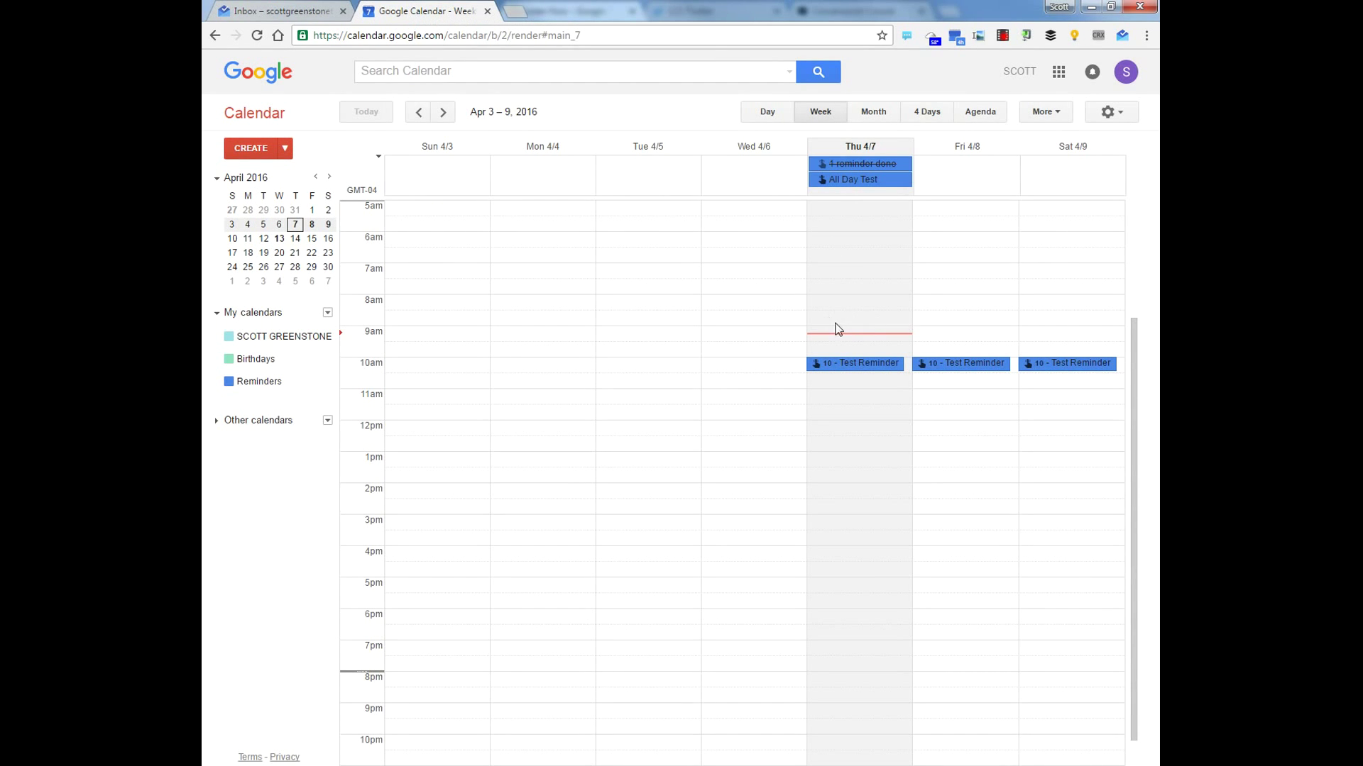
# Reload the calendar, switch Reminders to Tasks, then switch back to Reminders
pyautogui.click(258, 35)
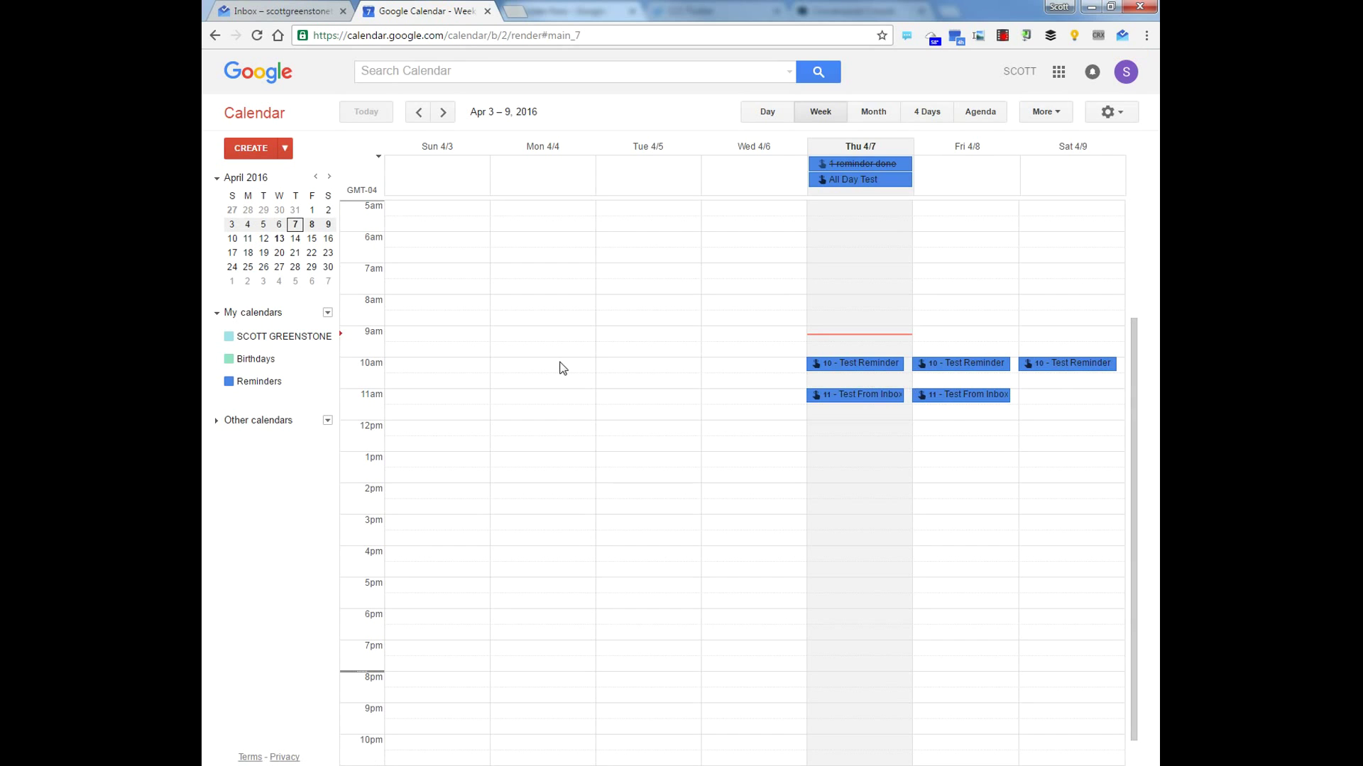
pyautogui.click(329, 384)
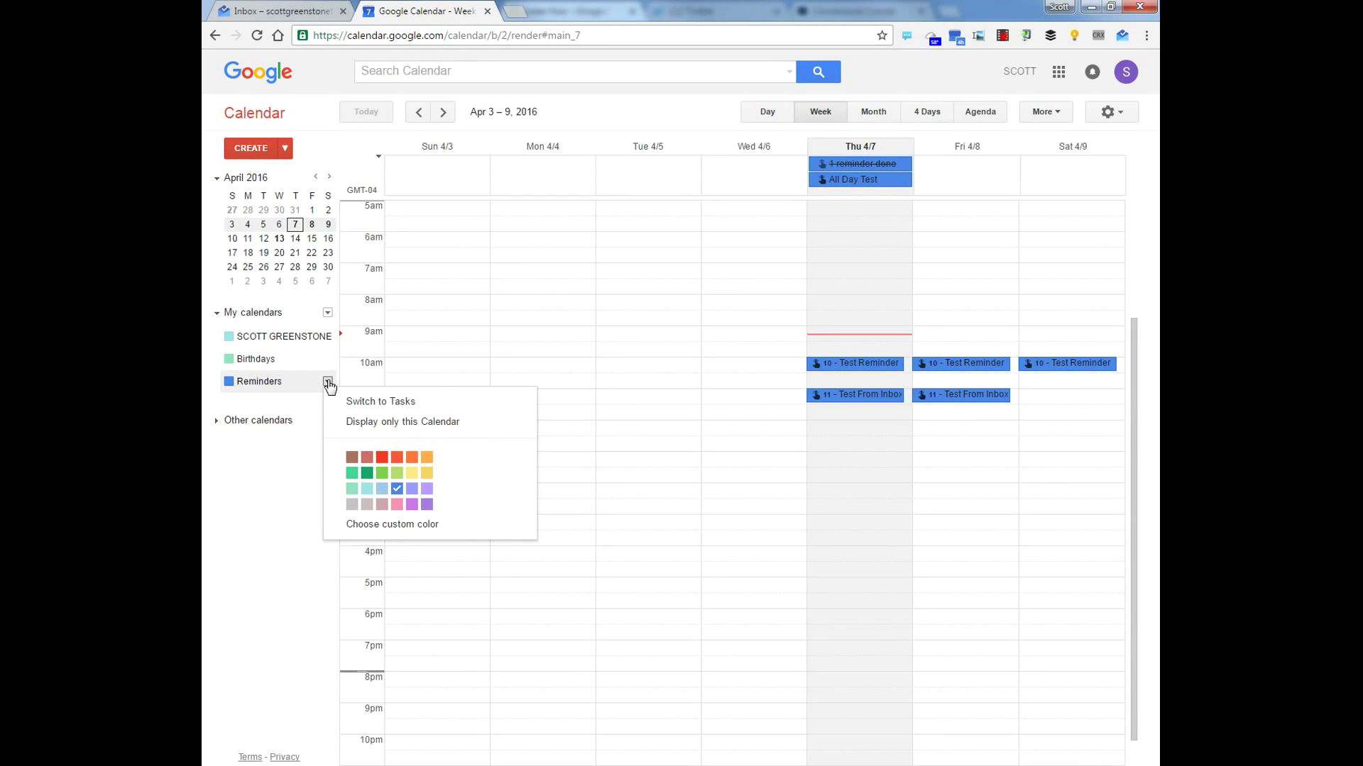
pyautogui.click(360, 401)
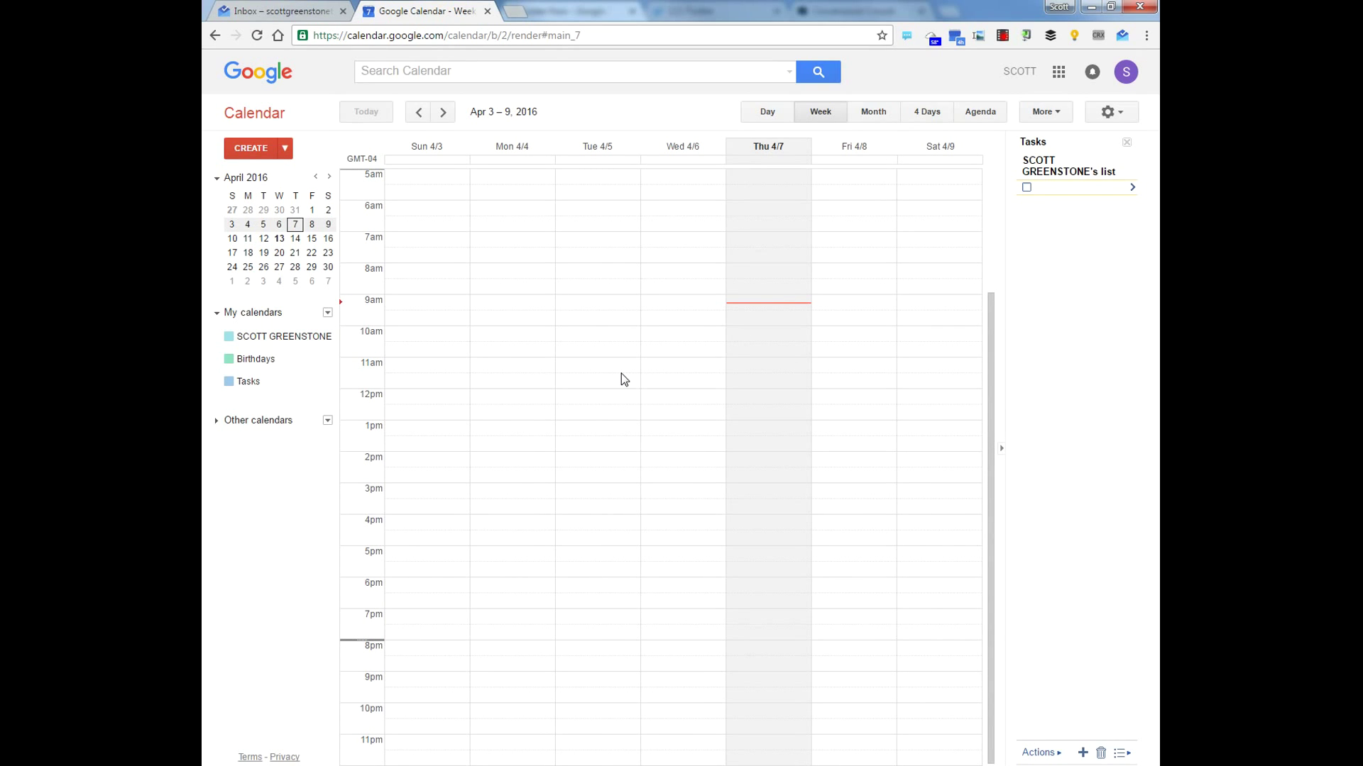
pyautogui.click(327, 382)
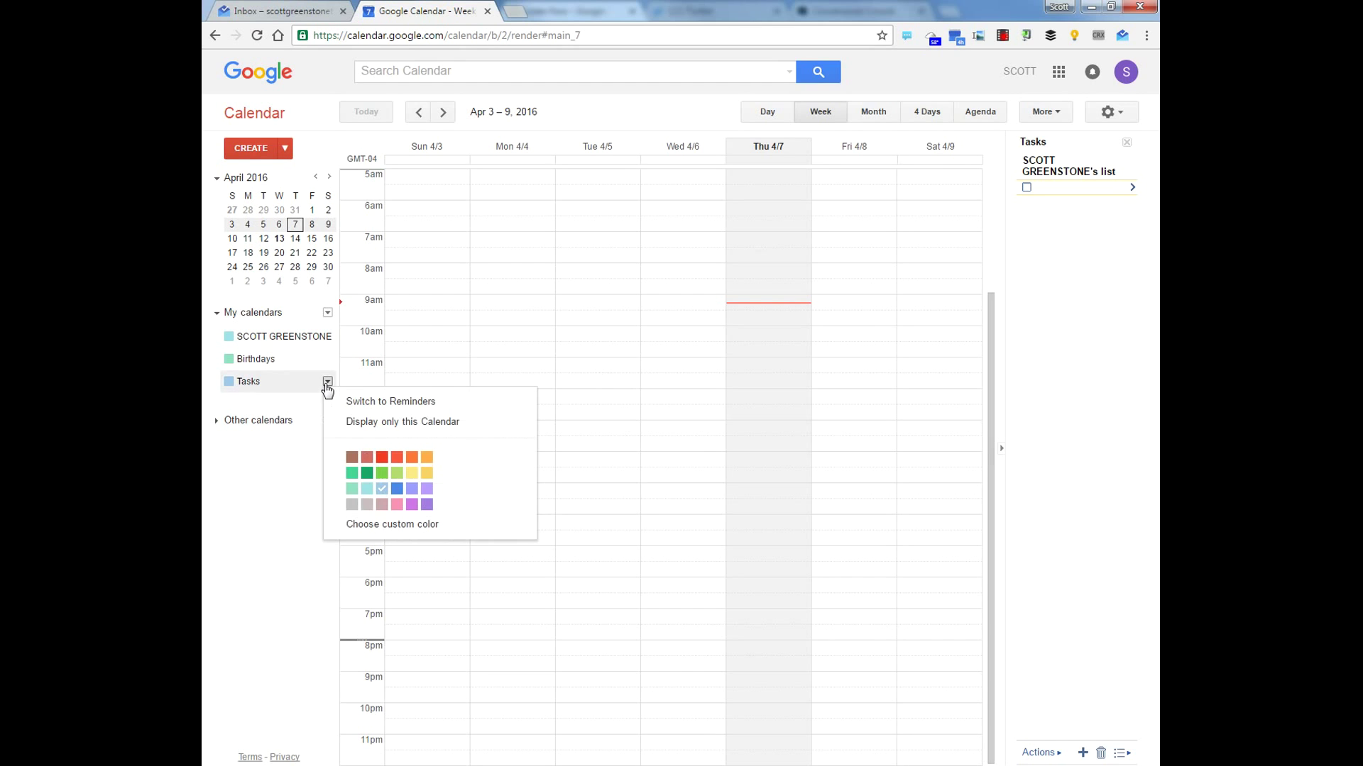
pyautogui.click(341, 409)
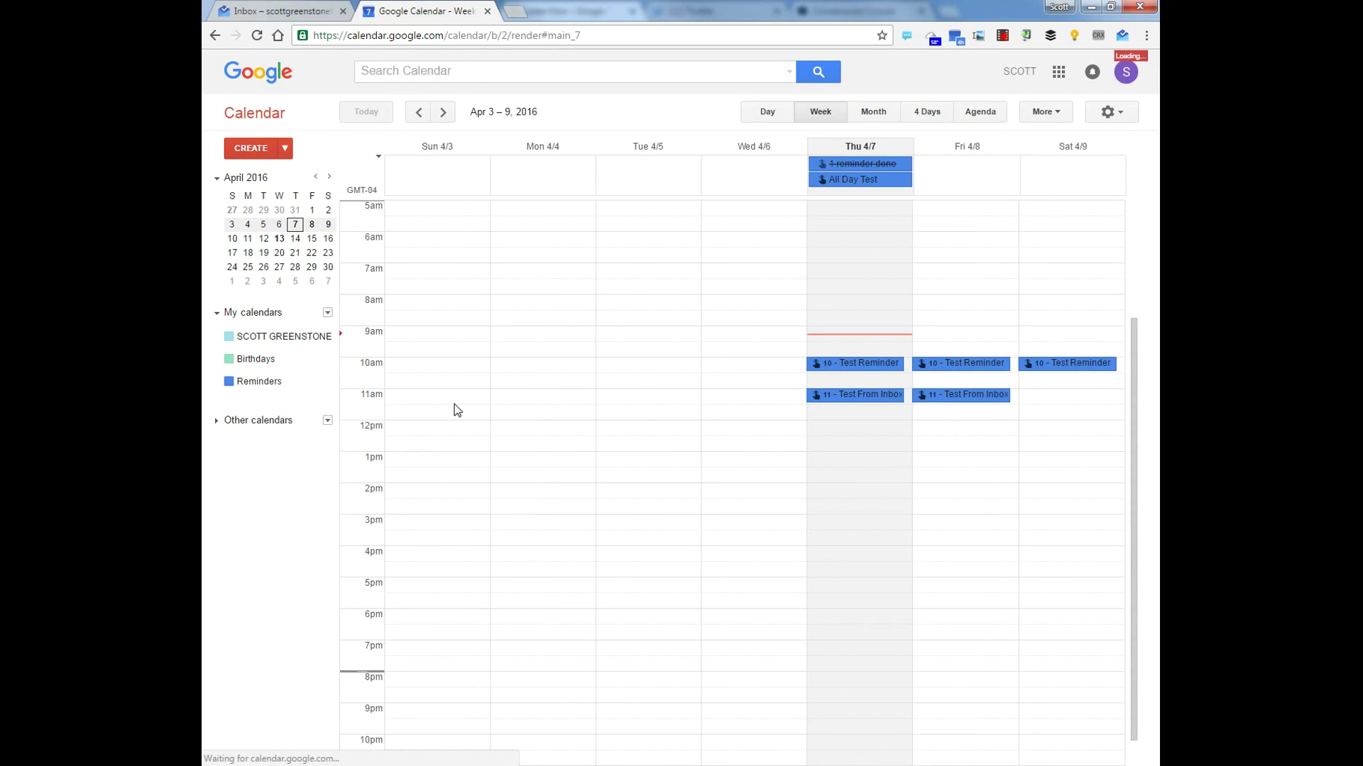